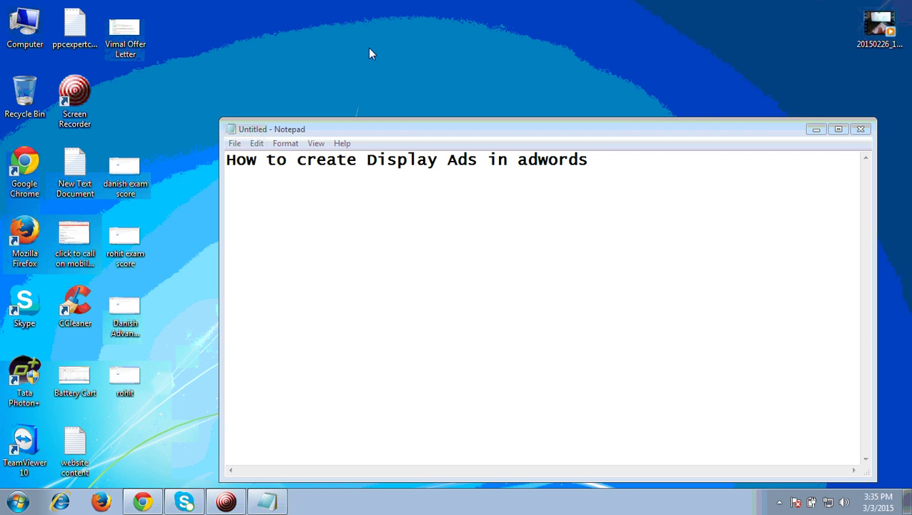
Switch to Google AdWords in Chrome and start a new Display Network only campaign
click(491, 218)
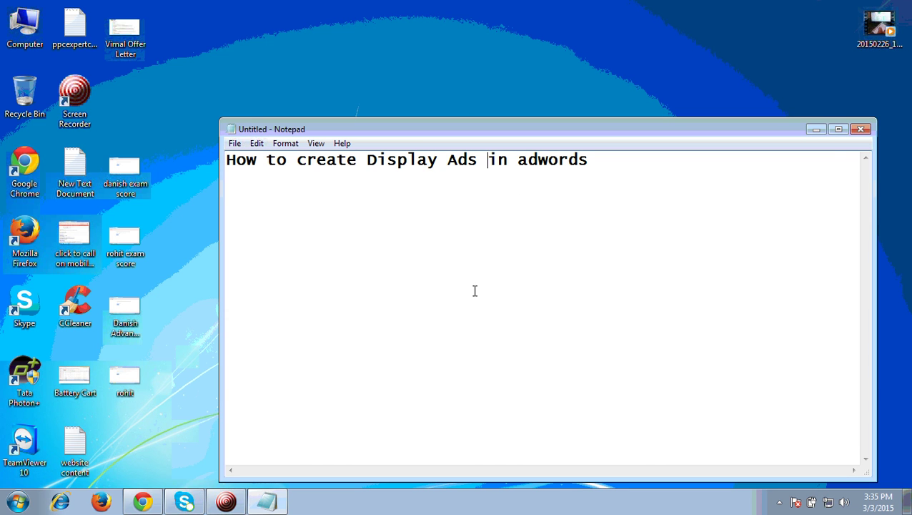
click(143, 501)
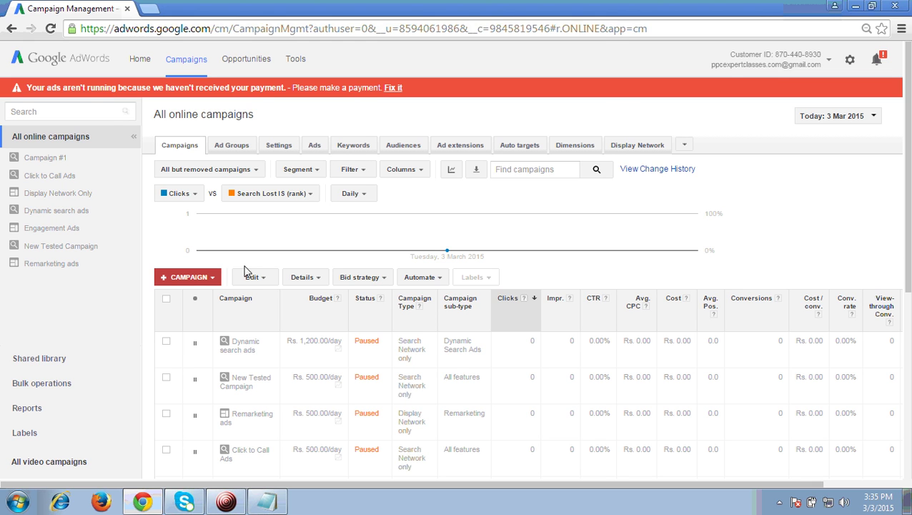
click(213, 278)
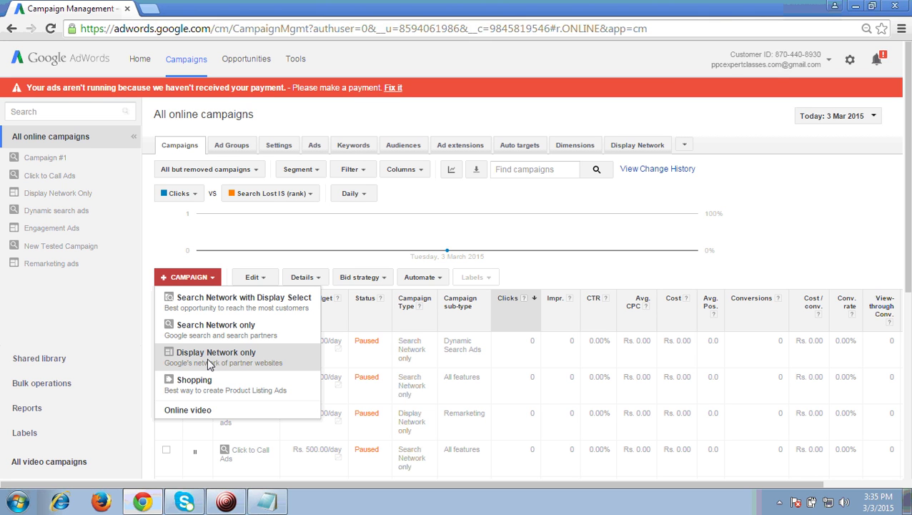
click(241, 361)
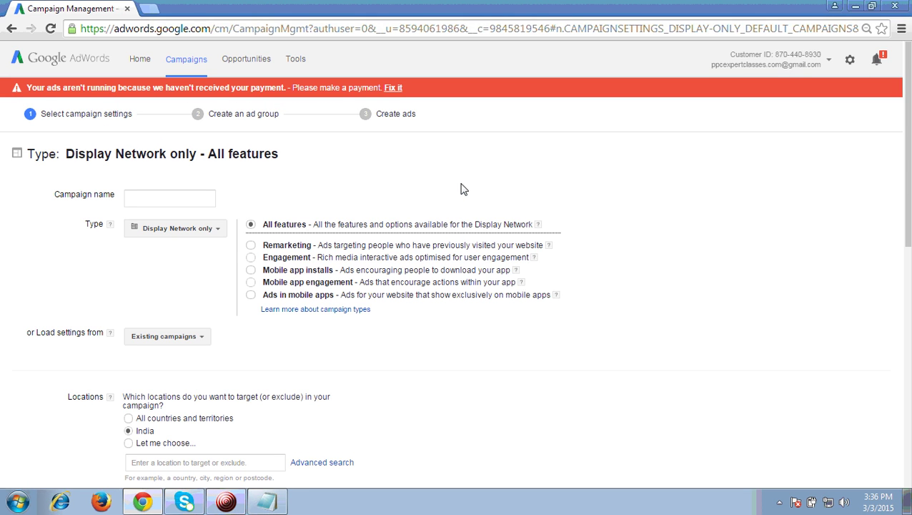
Name the campaign "Display Network Ads"
click(189, 195)
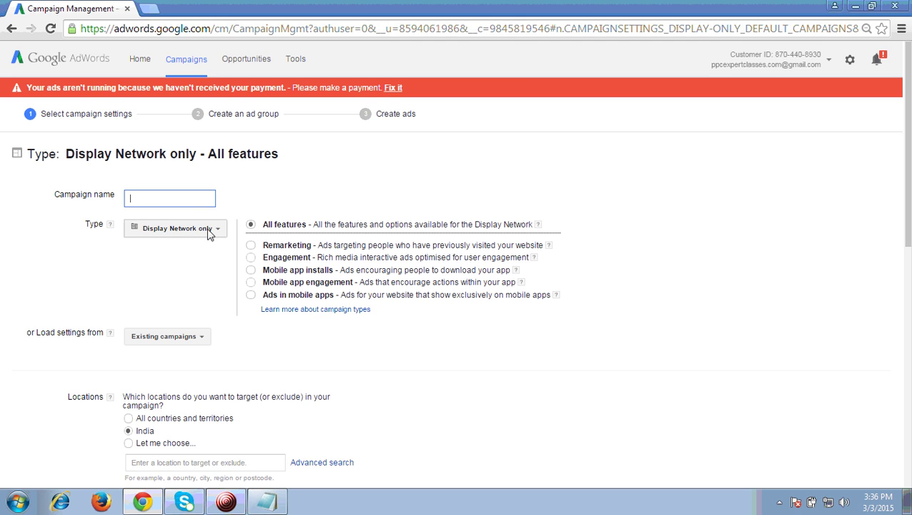
text(Display Netw)
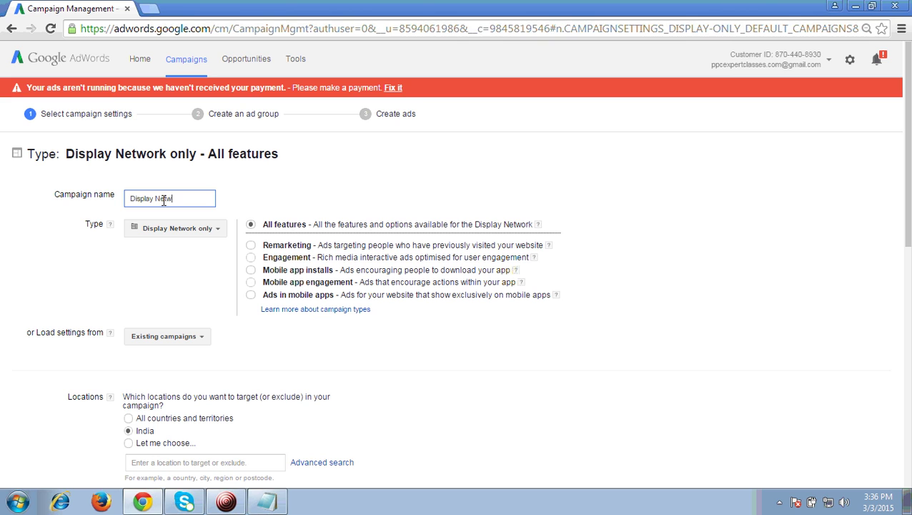
text(ork Ads)
Review the location and language settings and open the bid strategy for editing
scroll(658, 214, down, 2)
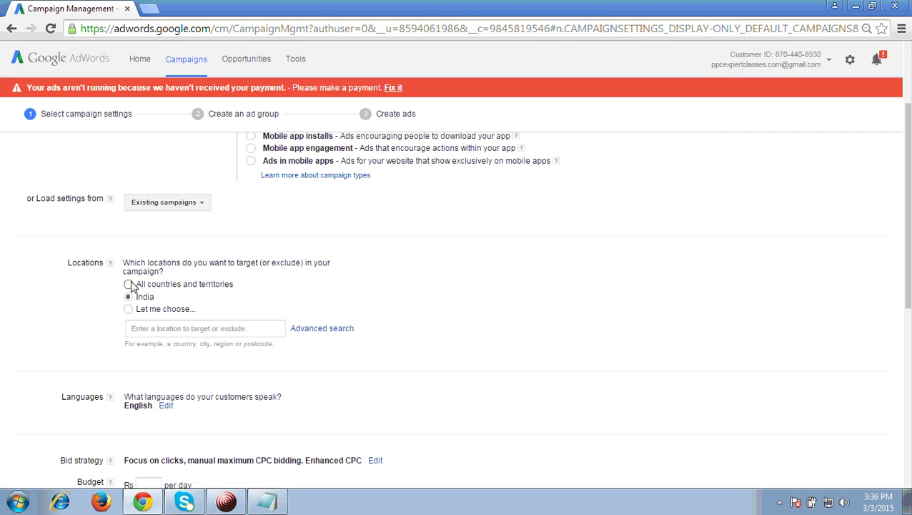
scroll(463, 273, down, 2)
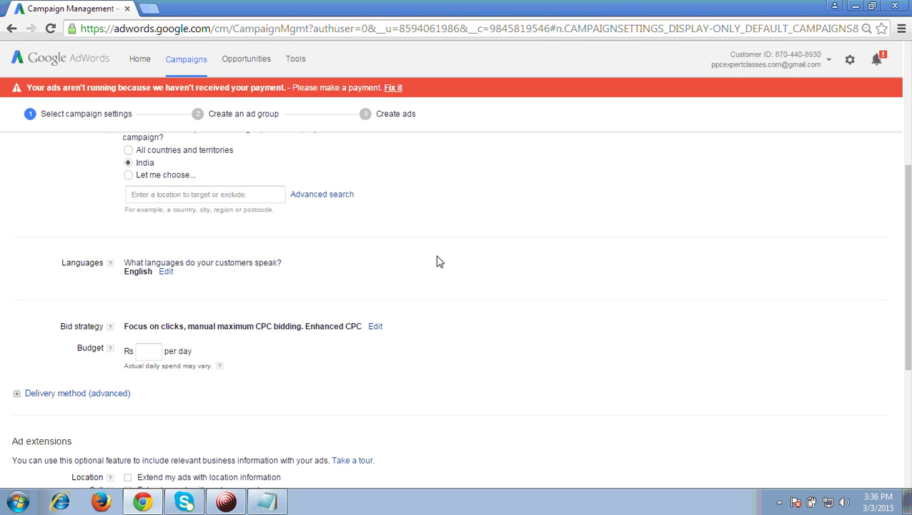
scroll(437, 260, up, 2)
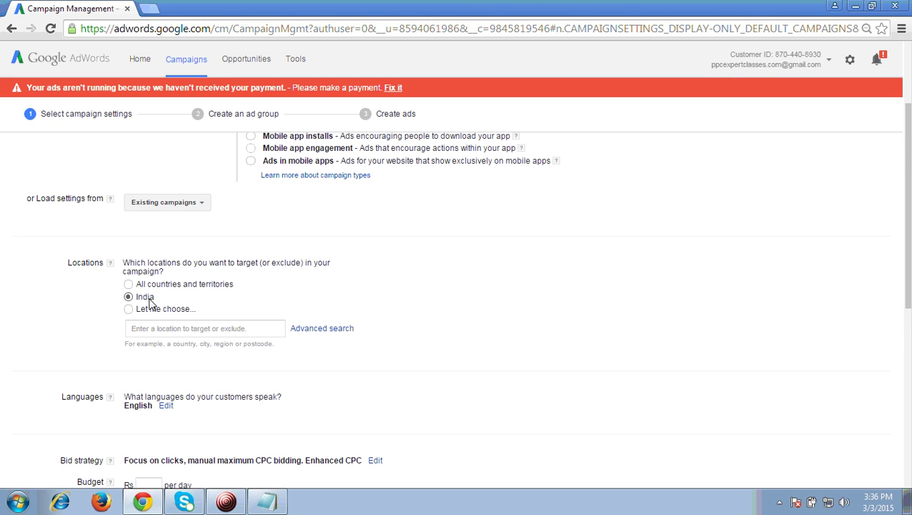
scroll(470, 291, down, 2)
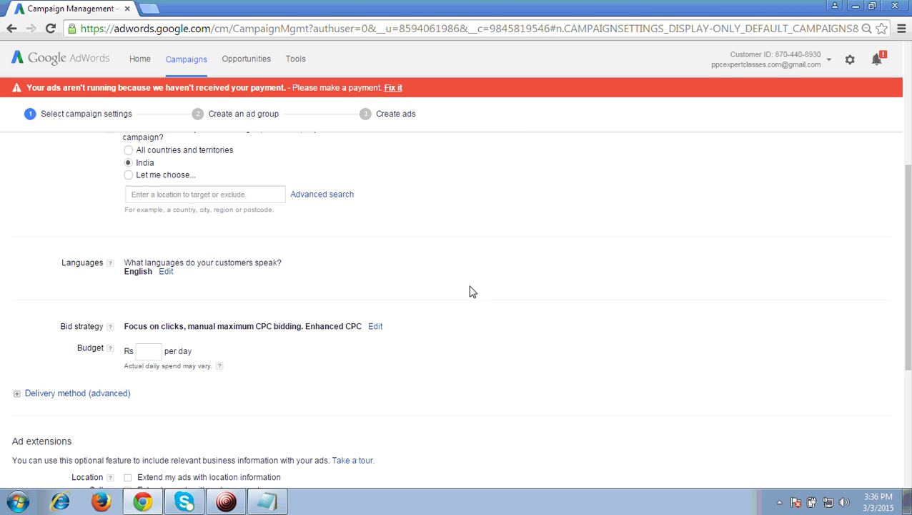
scroll(286, 286, down, 1)
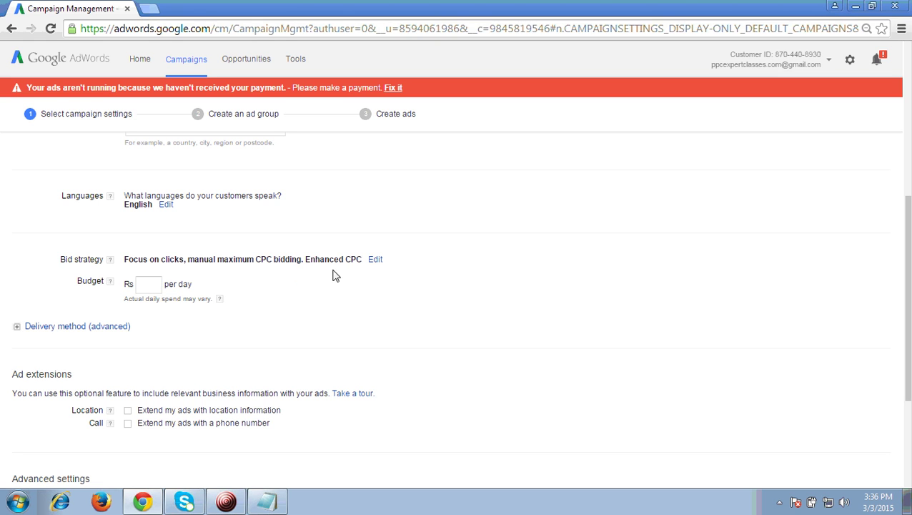
click(373, 262)
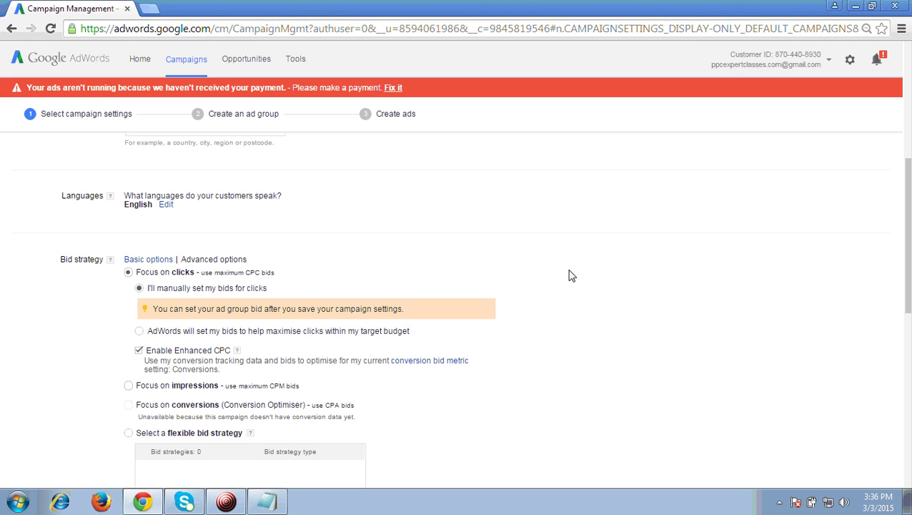
scroll(572, 276, down, 1)
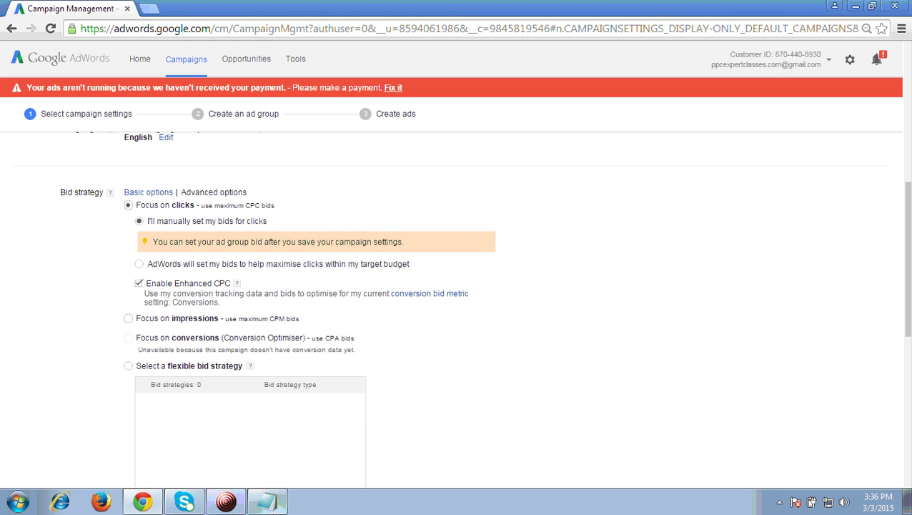
Switch to Notepad and add the lines "cpc-" and "cpm - cost per thousand impression" below the title
click(268, 504)
click(596, 159)
key(Return)
text(cpc)
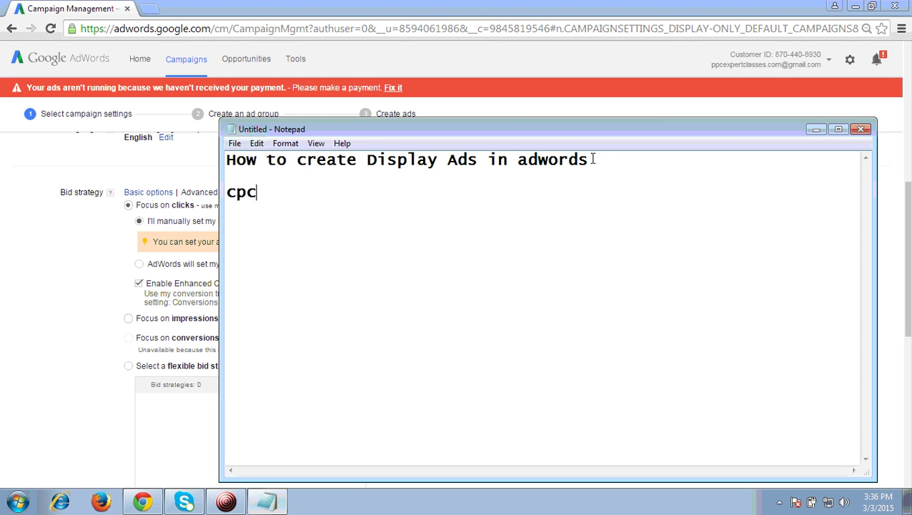
text(-)
text(cpm -)
text( cost)
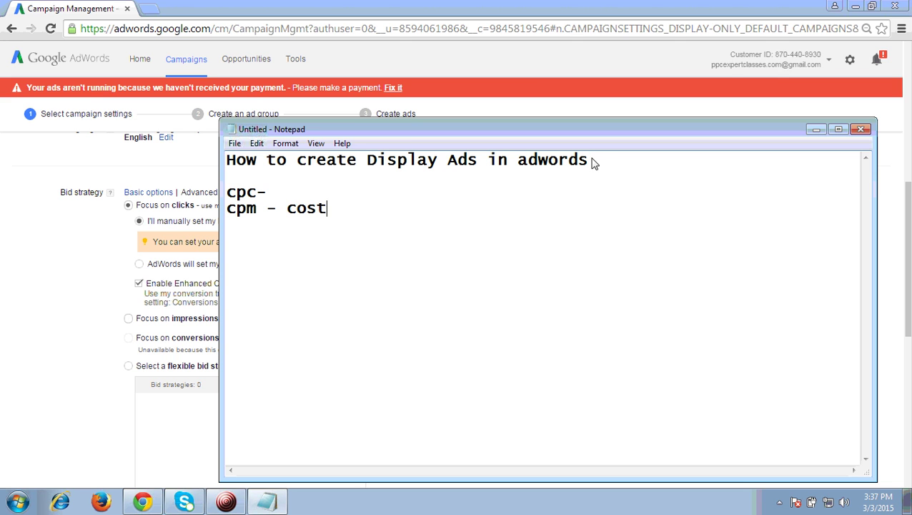
text( per thous)
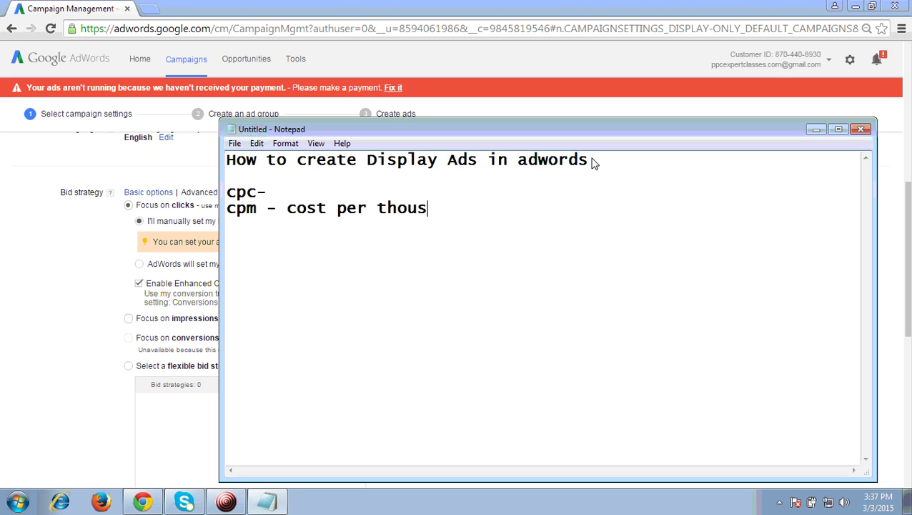
text(and impression)
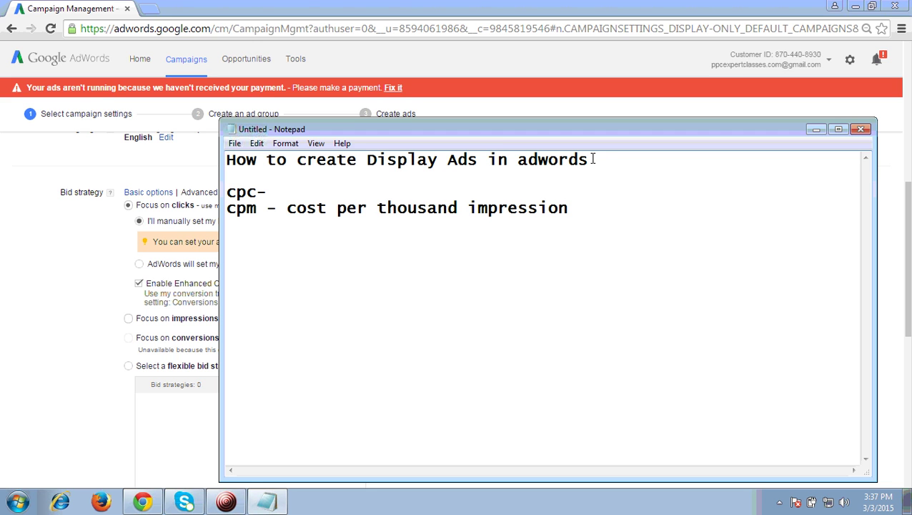
Add the line "1 cpm - 1000 impression" to the notes and return to AdWords
key(Return)
text(1 cpm - 1)
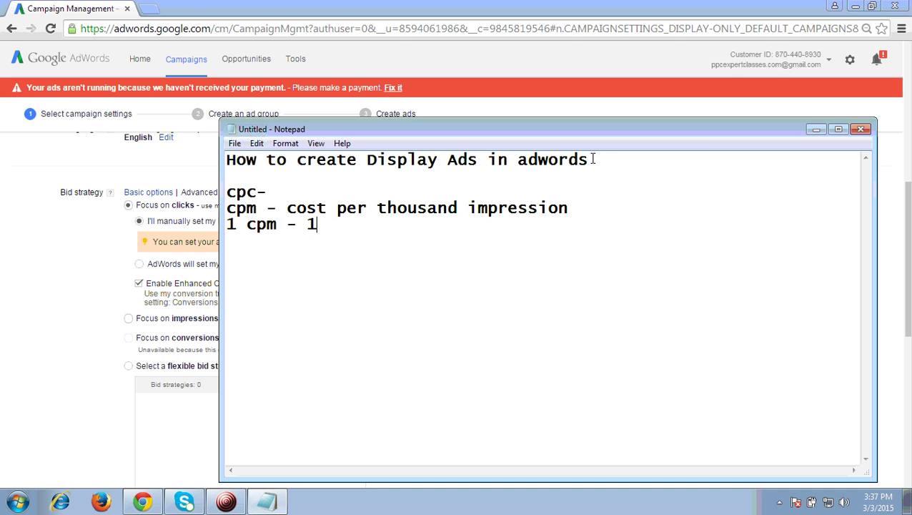
text(000 imp)
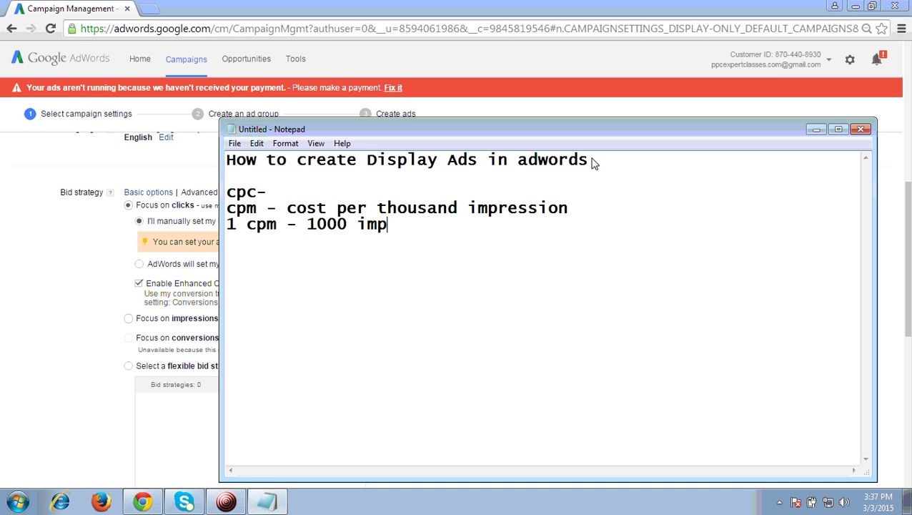
text(ression)
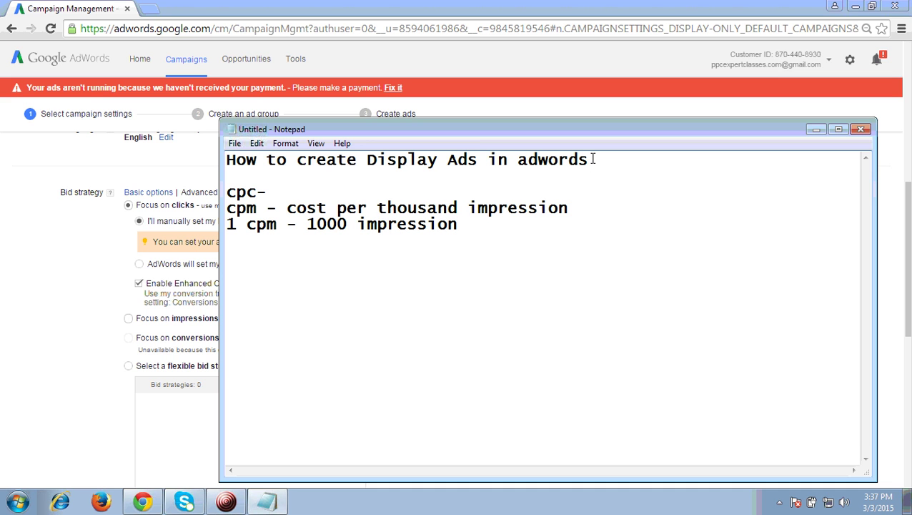
key(Return)
click(816, 129)
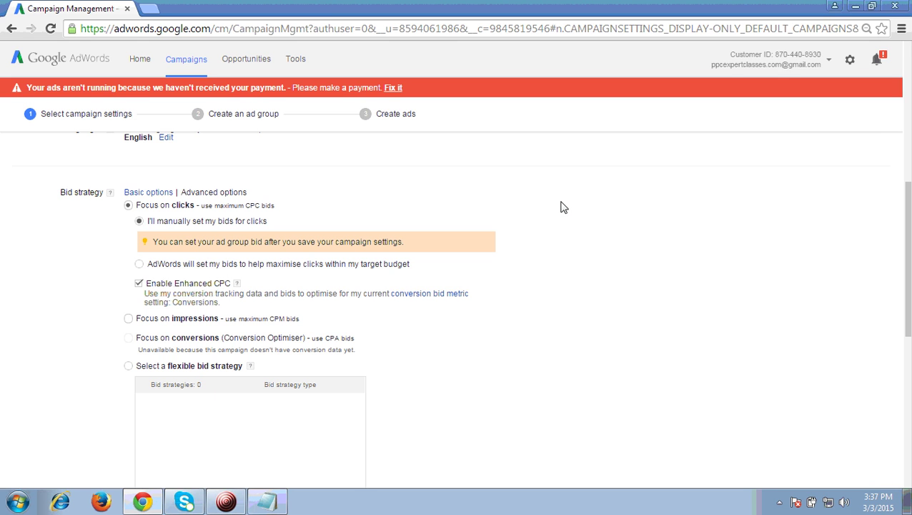
Review the cpc and cpm lines in the Notepad notes and the Enhanced CPC option in AdWords
click(267, 501)
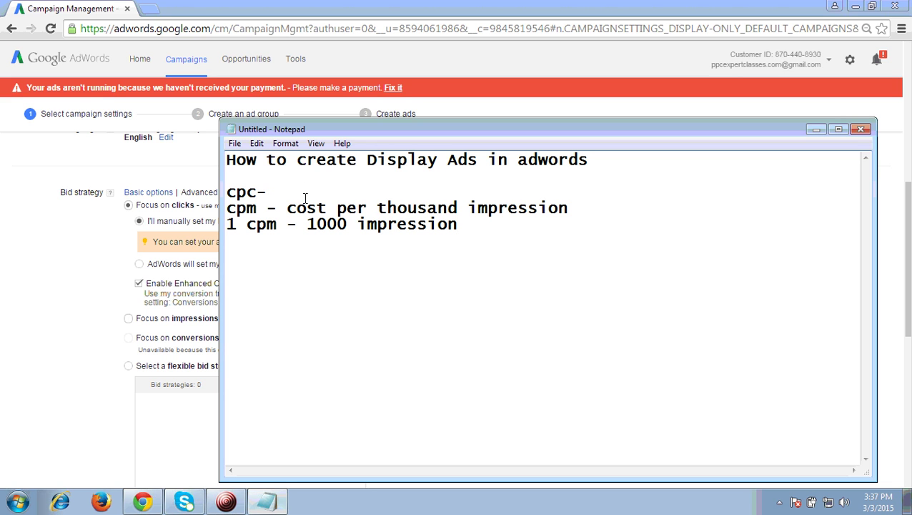
drag(226, 192, 259, 212)
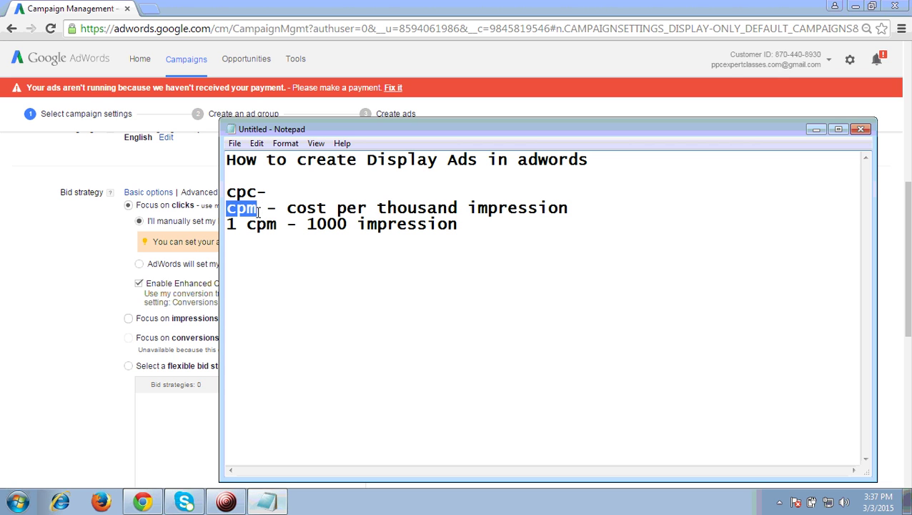
click(295, 244)
drag(226, 211, 257, 210)
click(335, 240)
drag(227, 209, 261, 208)
drag(226, 192, 265, 197)
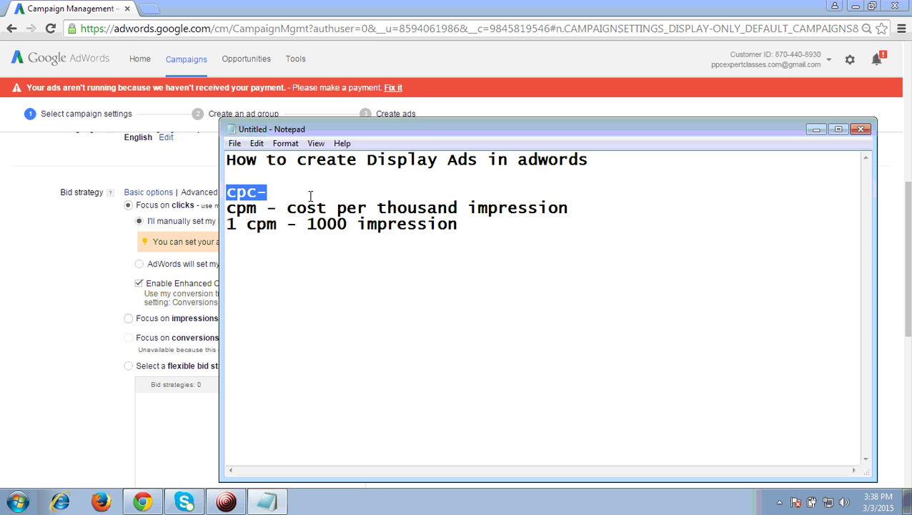
click(817, 130)
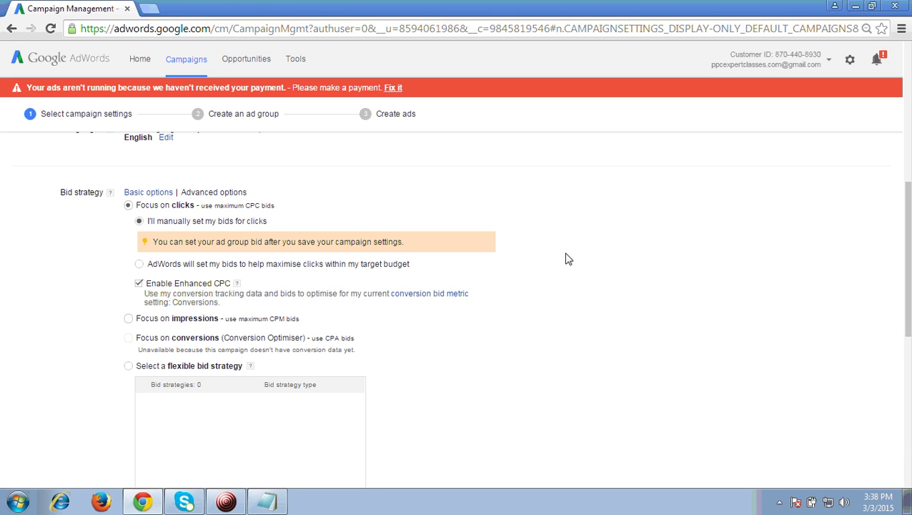
click(138, 284)
click(138, 284)
Add the line "rs 10" below the CPM lines in the Notepad notes and return to AdWords
click(267, 501)
click(465, 229)
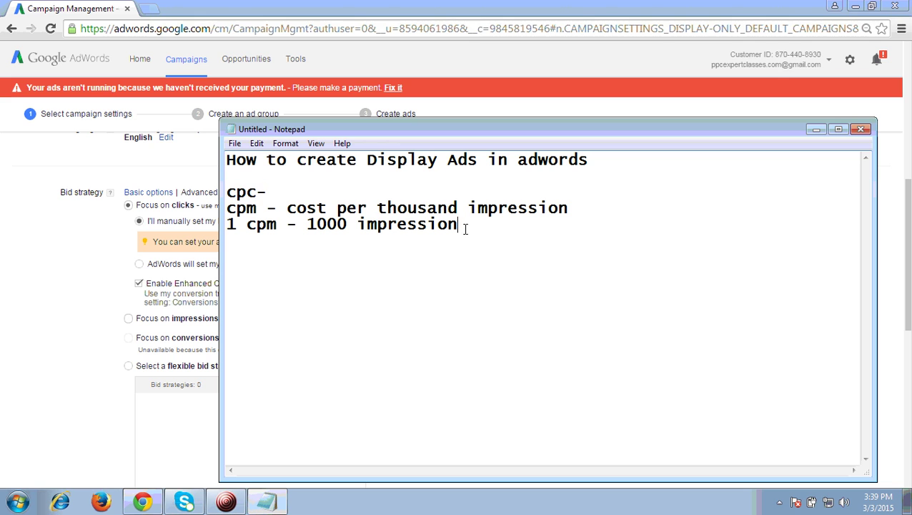
key(Return)
key(Return)
text(rs 10)
key(Return)
click(816, 129)
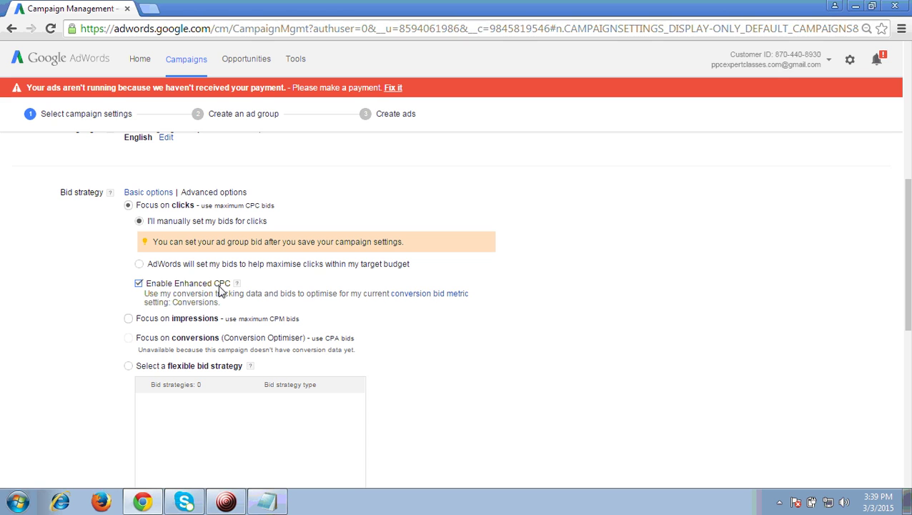
Read the Enhanced CPC description and set the bid strategy to focus on impressions
drag(143, 293, 406, 308)
click(567, 316)
scroll(471, 326, down, 1)
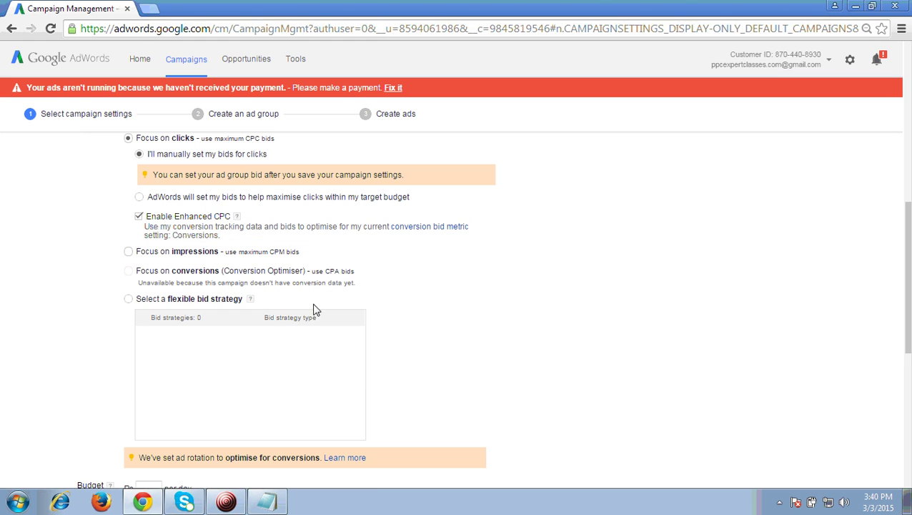
click(128, 252)
click(129, 191)
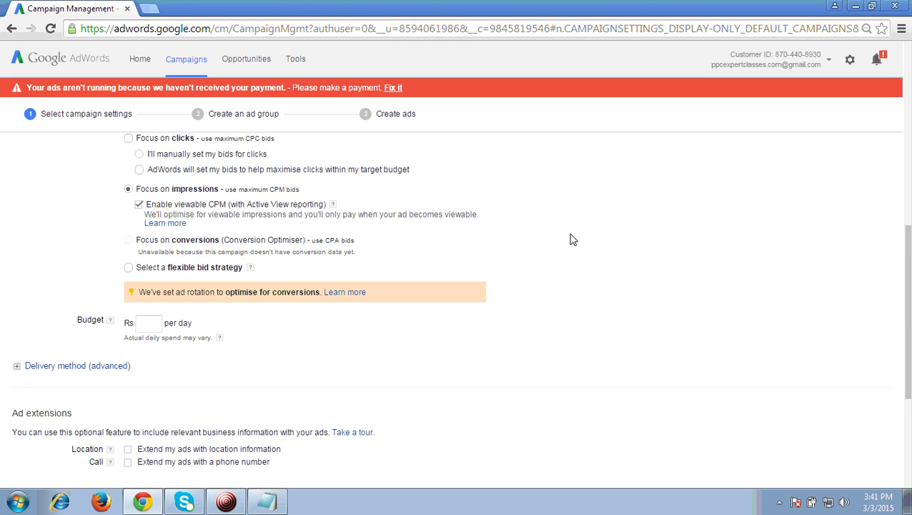
Switch the bid strategy to focus on clicks and back to focus on impressions
scroll(583, 240, up, 2)
click(128, 272)
scroll(412, 259, down, 1)
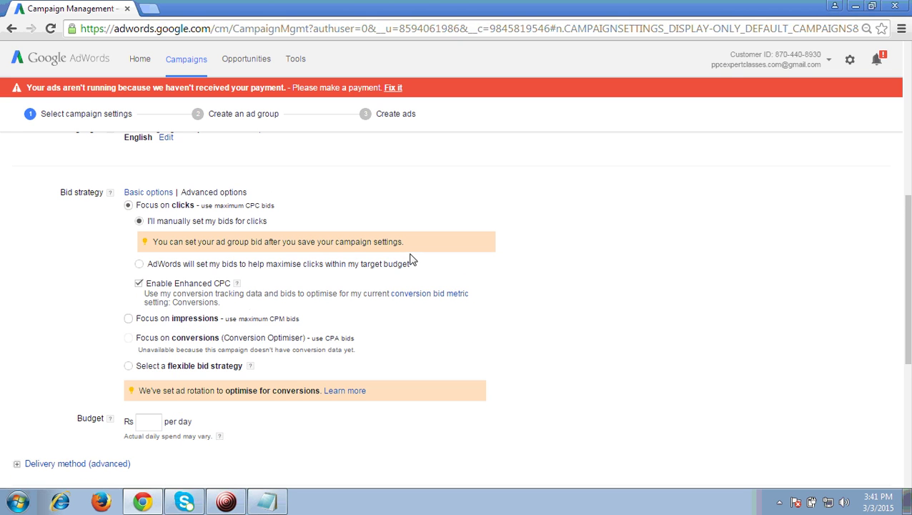
click(129, 320)
scroll(326, 295, down, 1)
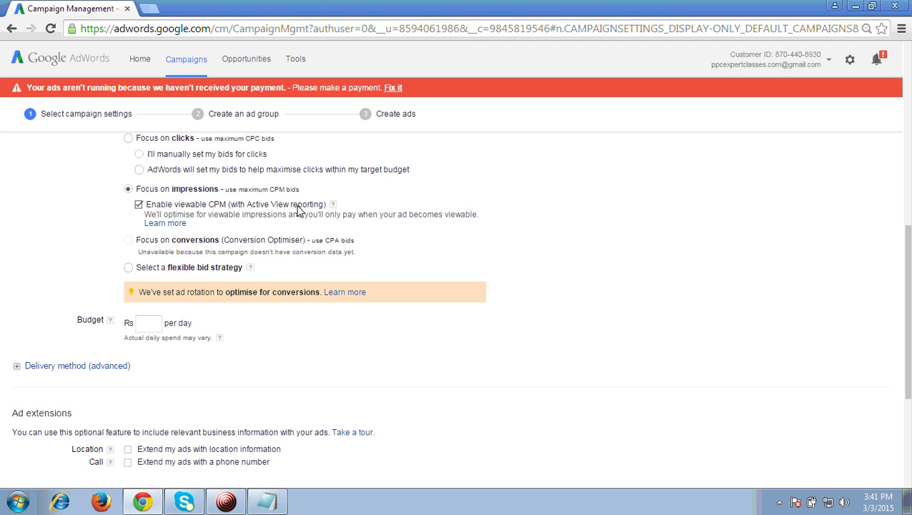
Set the campaign budget to Rs 500 per day and look over the ad extensions and advanced settings
click(151, 325)
text(500)
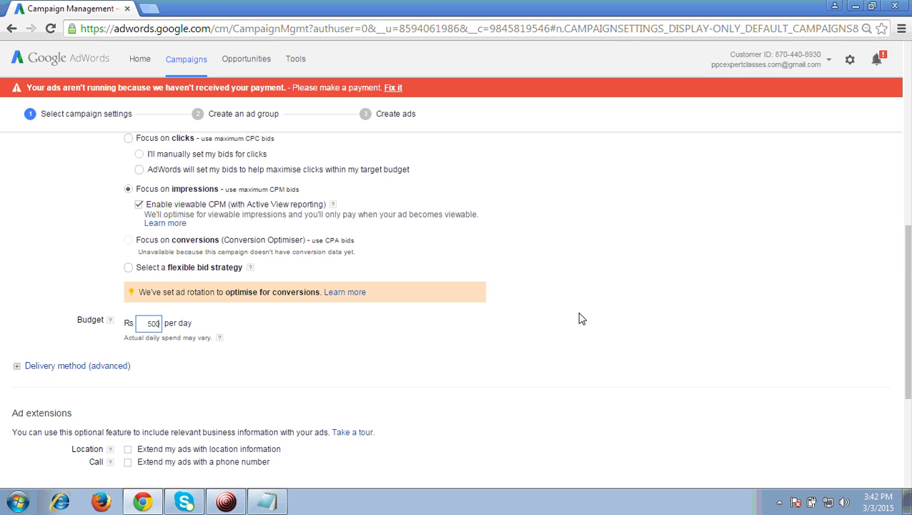
click(664, 312)
scroll(663, 313, down, 2)
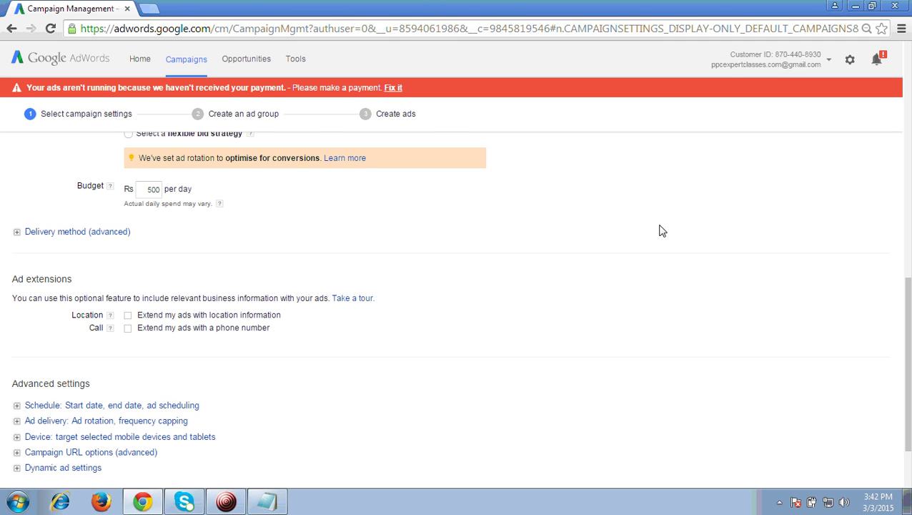
scroll(662, 230, down, 2)
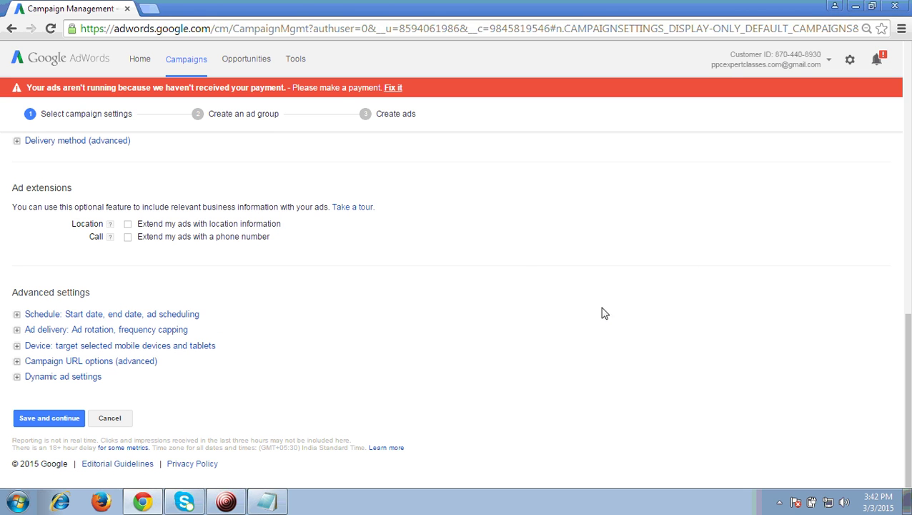
scroll(525, 263, up, 3)
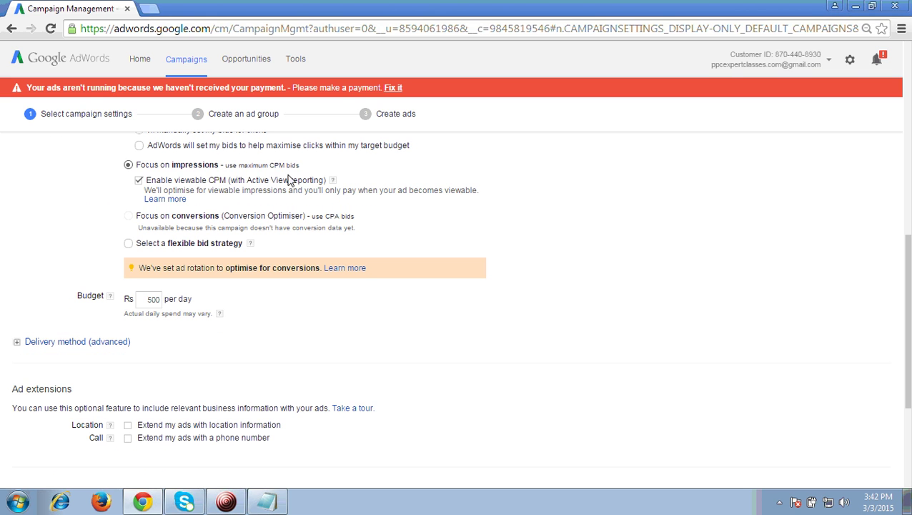
Cap the ad delivery frequency at 10 impressions per day per ad group and save the campaign settings
scroll(567, 220, down, 3)
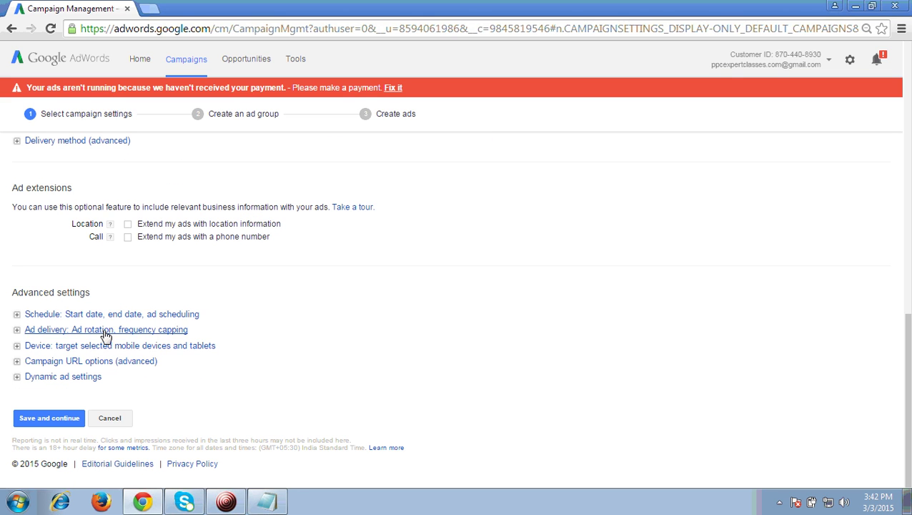
click(117, 334)
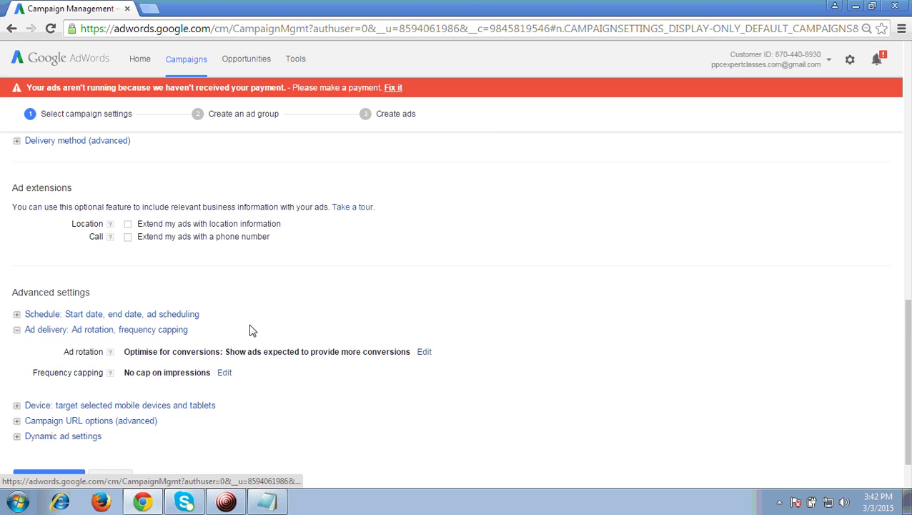
scroll(490, 295, down, 1)
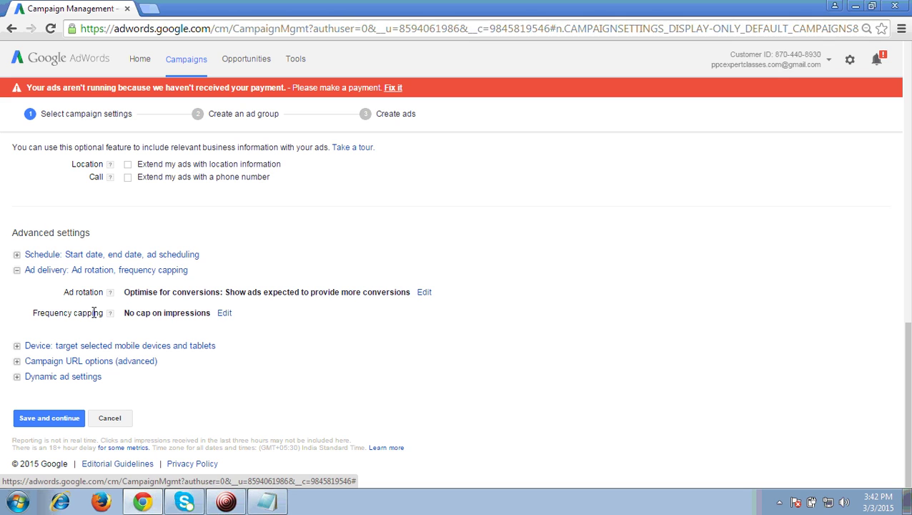
click(224, 314)
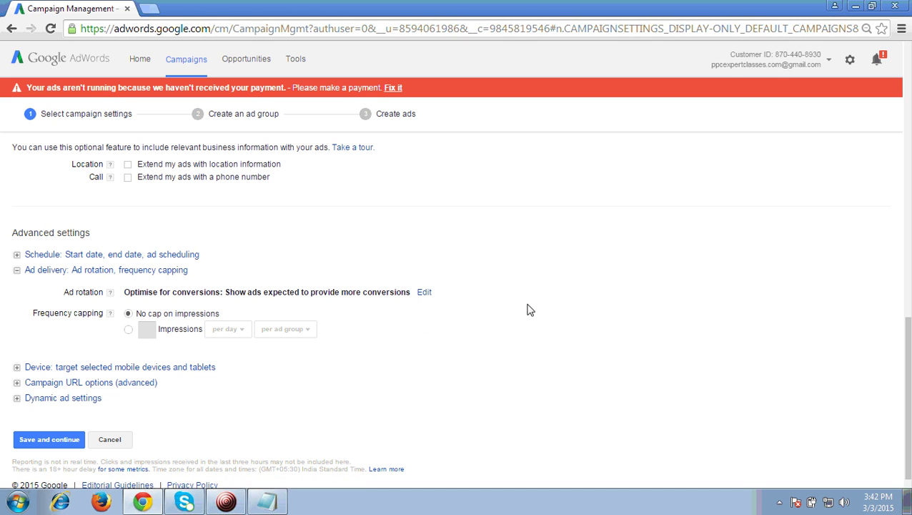
scroll(529, 310, down, 1)
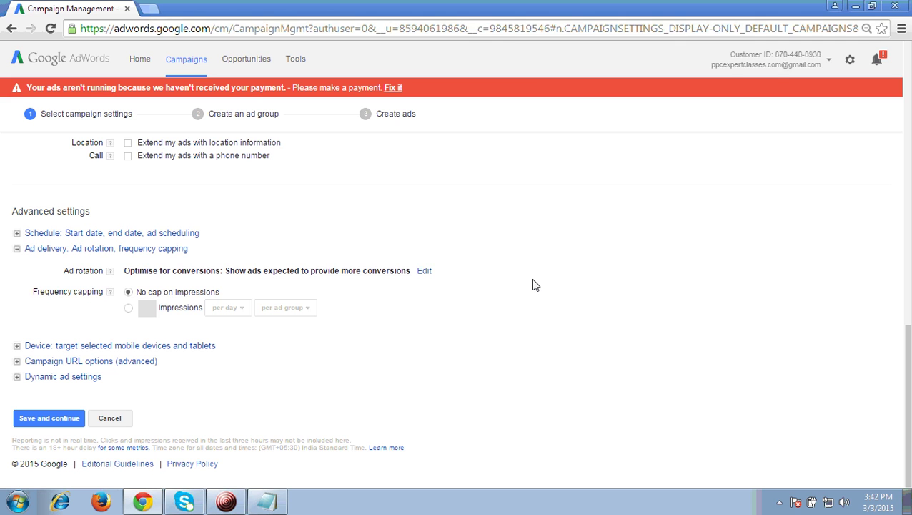
click(129, 308)
click(149, 308)
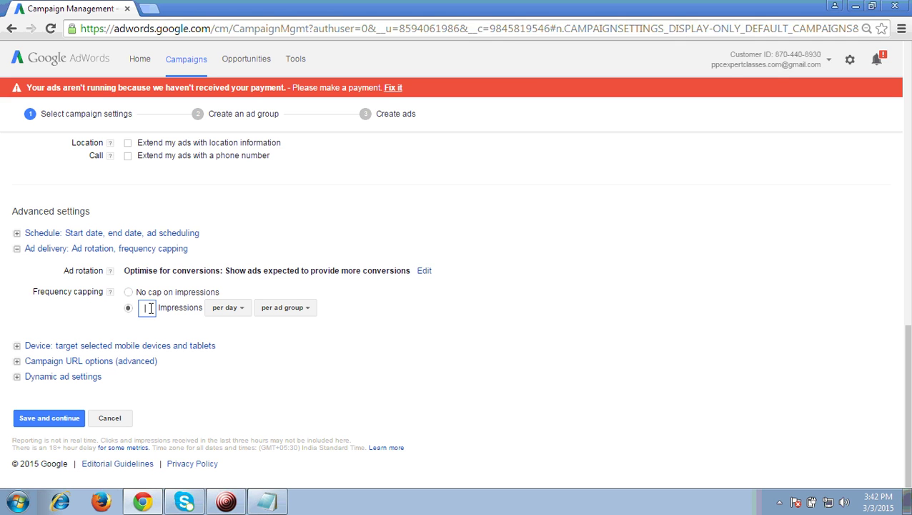
text(10)
click(630, 247)
double_click(148, 308)
click(629, 209)
click(21, 422)
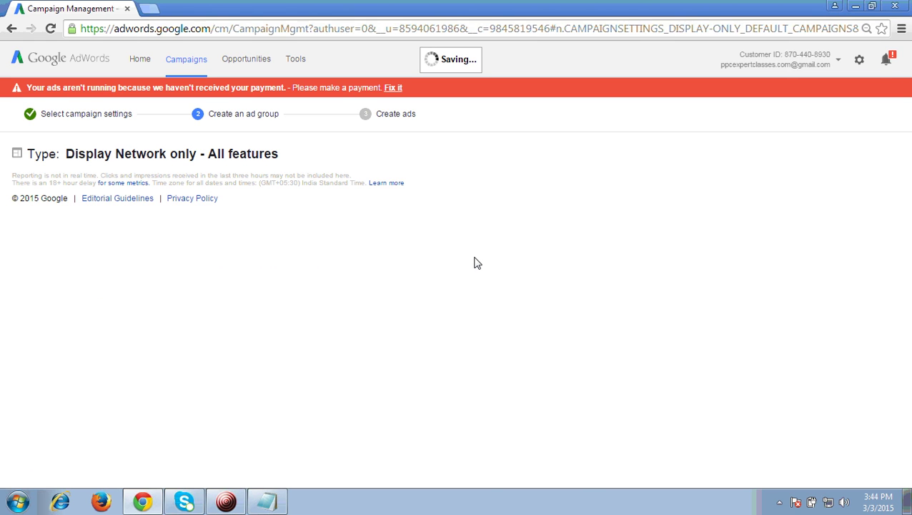
Set the ad group's viewable CPM bid to Rs 100
click(150, 256)
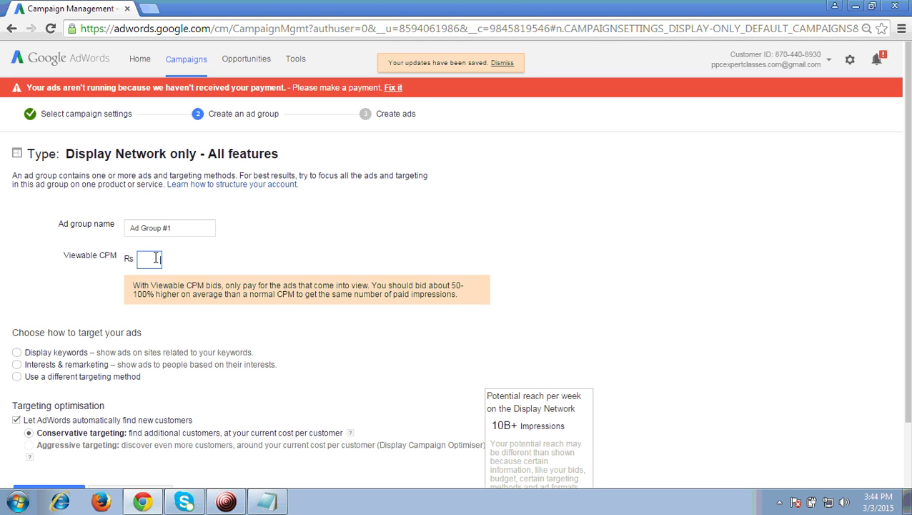
click(506, 228)
scroll(540, 234, down, 2)
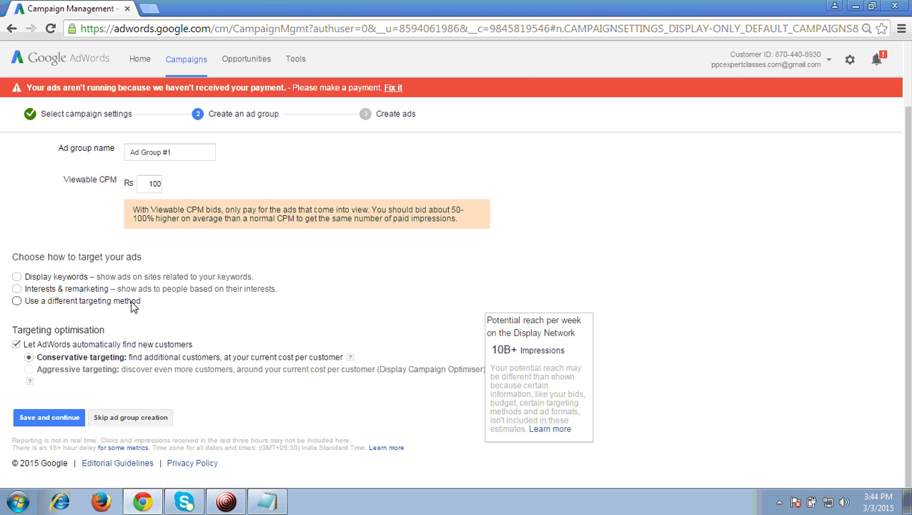
Choose display keywords as the ad group's targeting method and go to its keyword entry
click(17, 277)
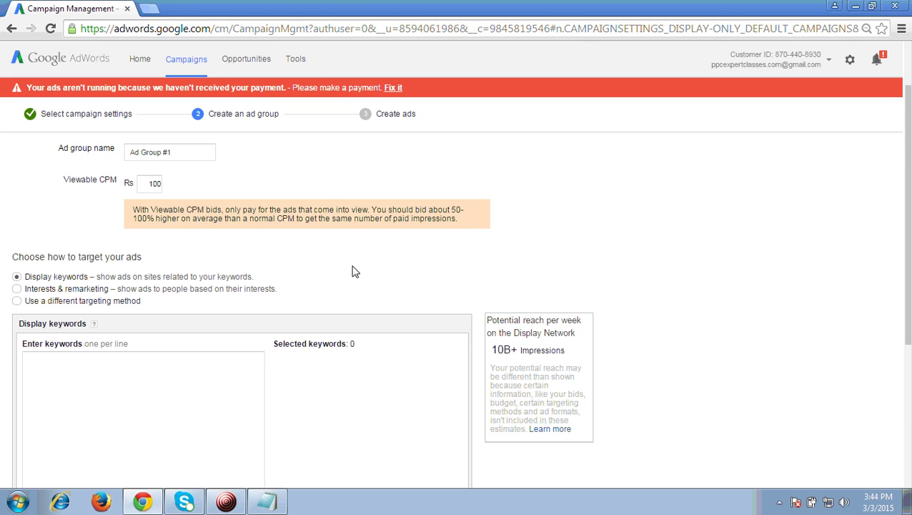
scroll(350, 276, down, 2)
click(138, 262)
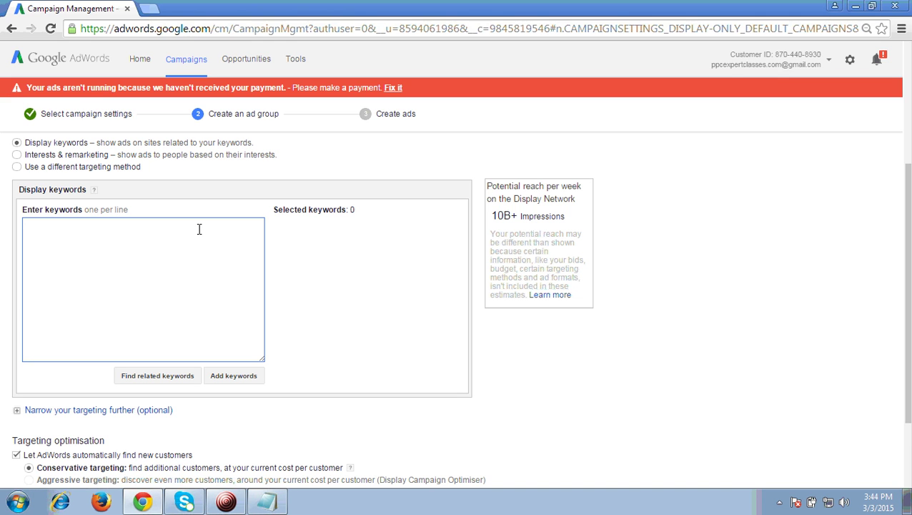
Switch the targeting to Interests & remarketing and search the affinity audiences for "travel"
click(18, 155)
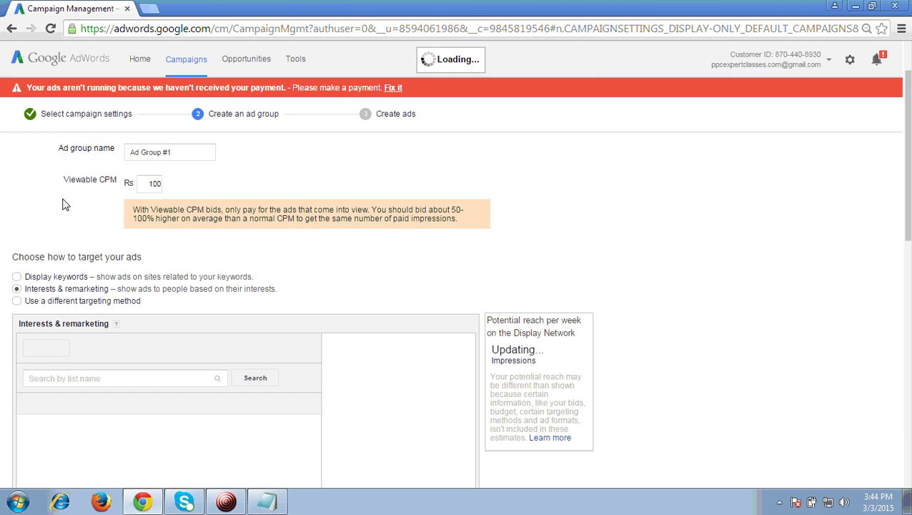
scroll(179, 264, down, 1)
click(130, 285)
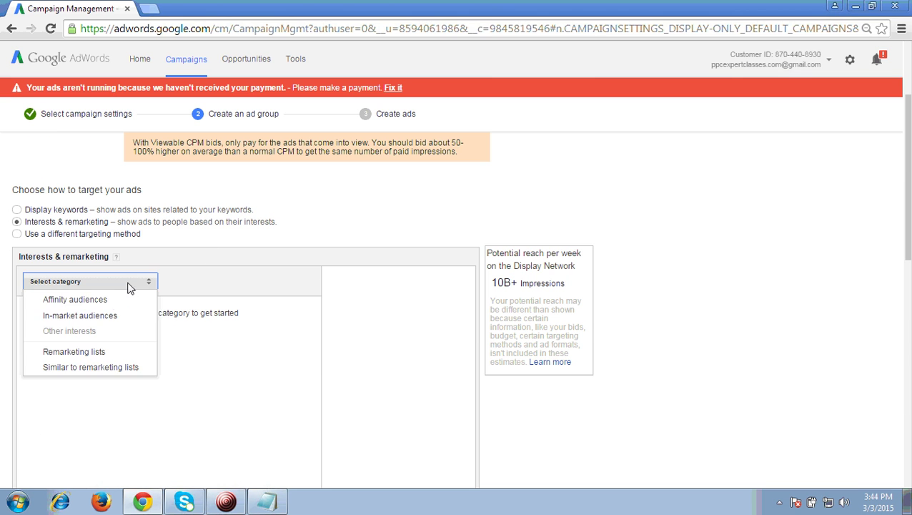
click(87, 299)
click(84, 310)
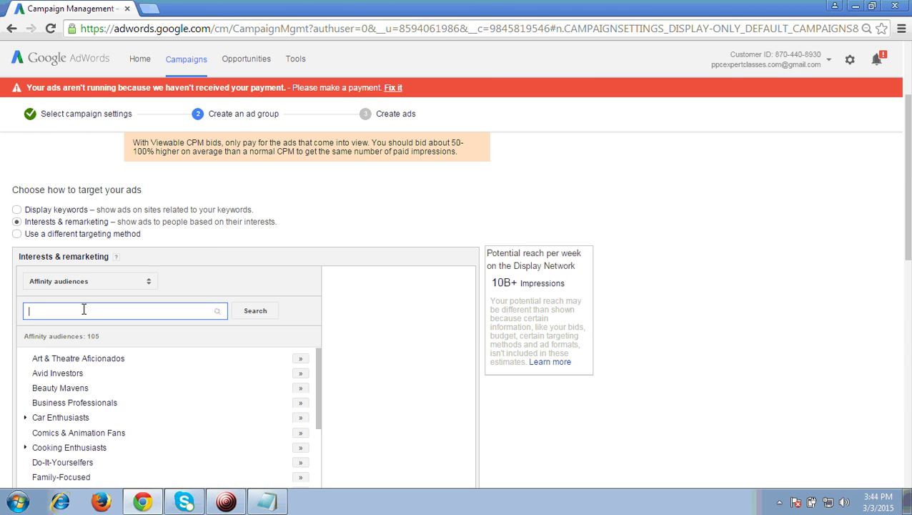
text(travel)
click(255, 311)
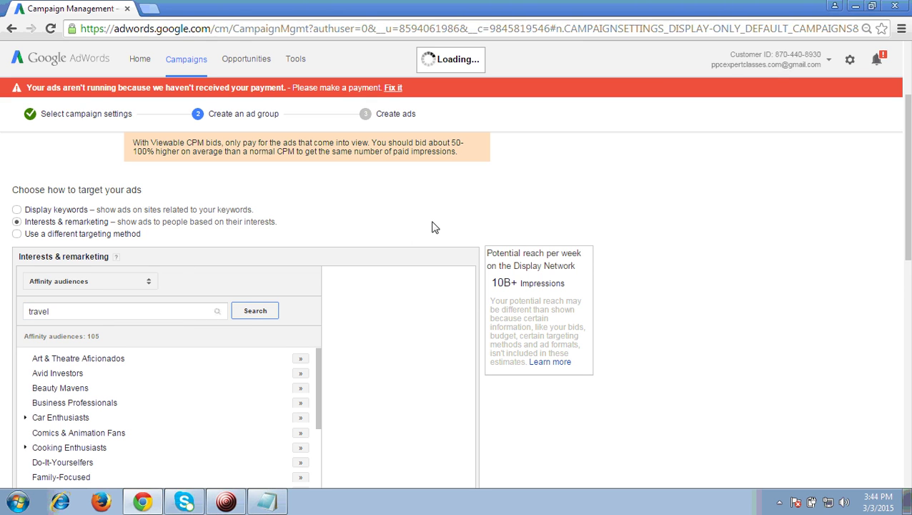
scroll(432, 227, down, 1)
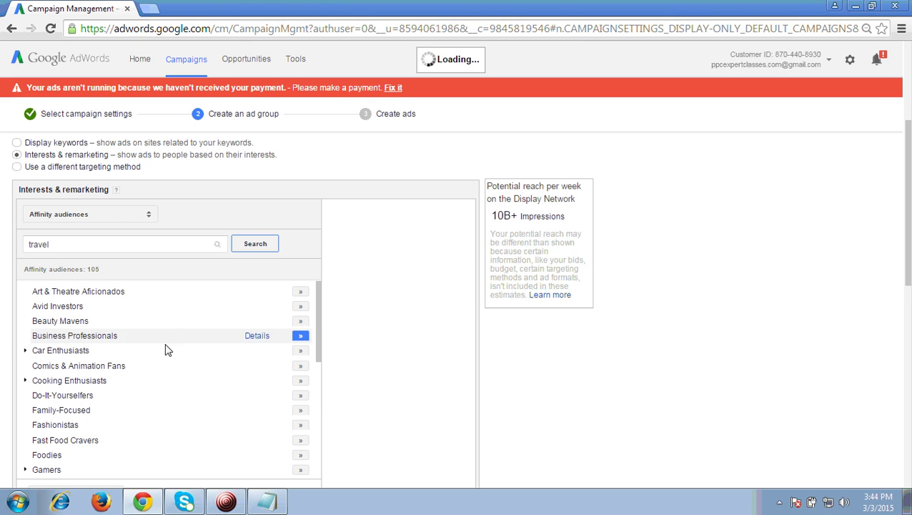
scroll(413, 271, down, 1)
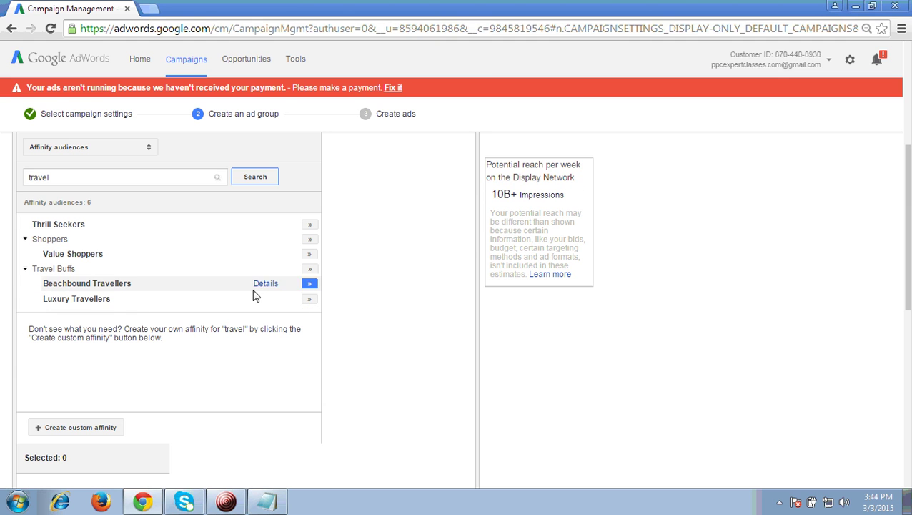
Add Luxury Travellers, Beachbound Travellers and Value Shoppers as target audiences and review the selection
click(309, 298)
click(310, 284)
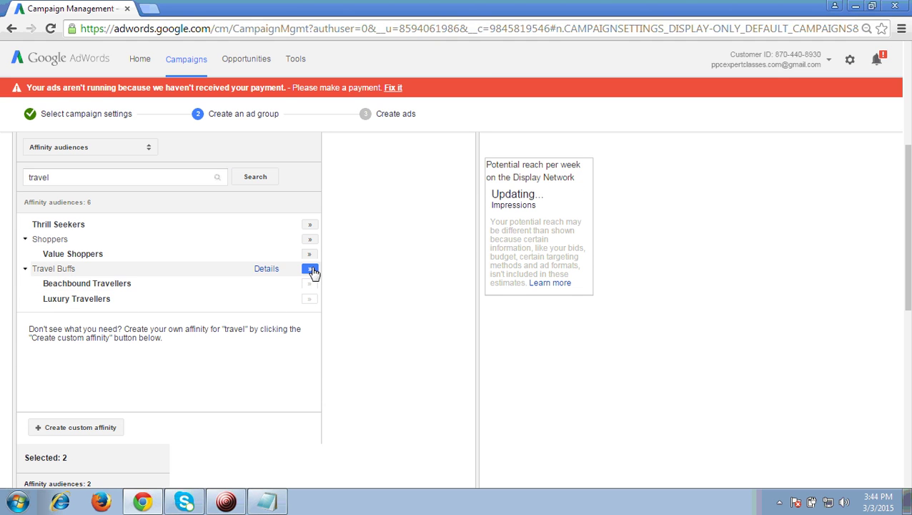
click(310, 255)
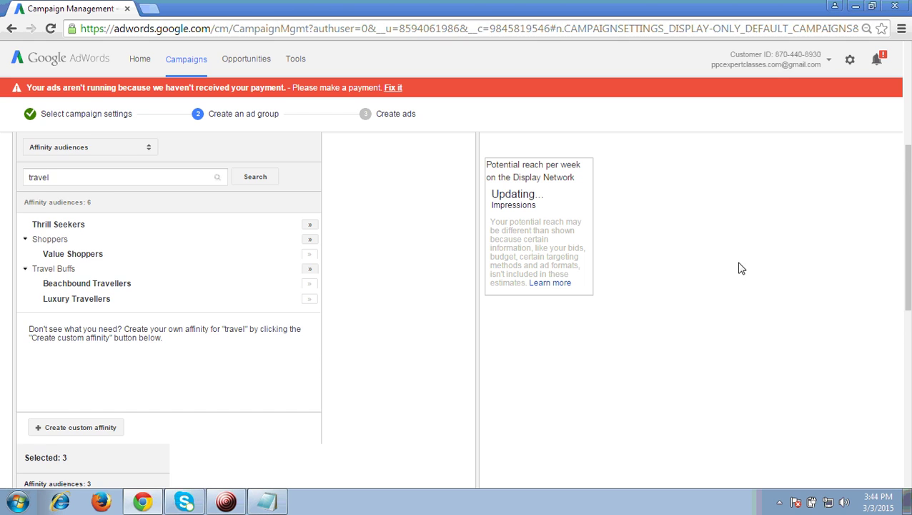
scroll(387, 326, down, 2)
scroll(284, 329, down, 1)
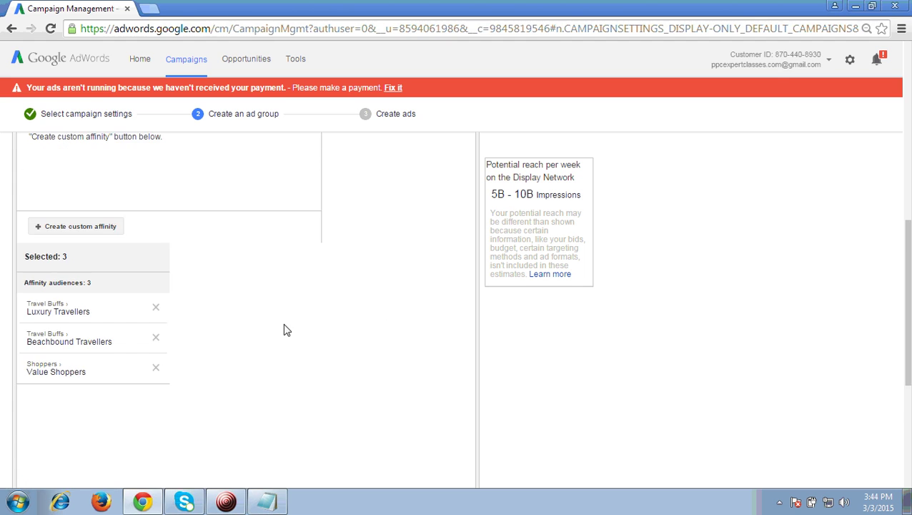
scroll(283, 330, down, 1)
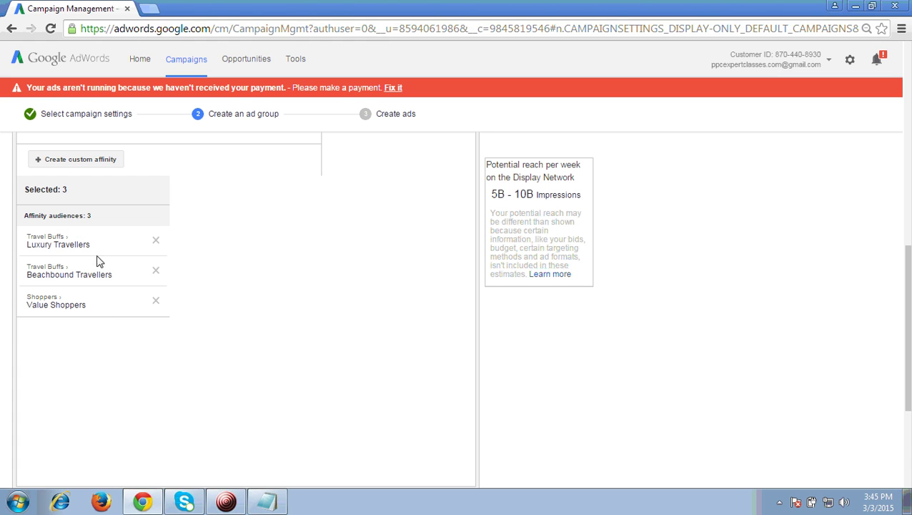
scroll(346, 255, down, 3)
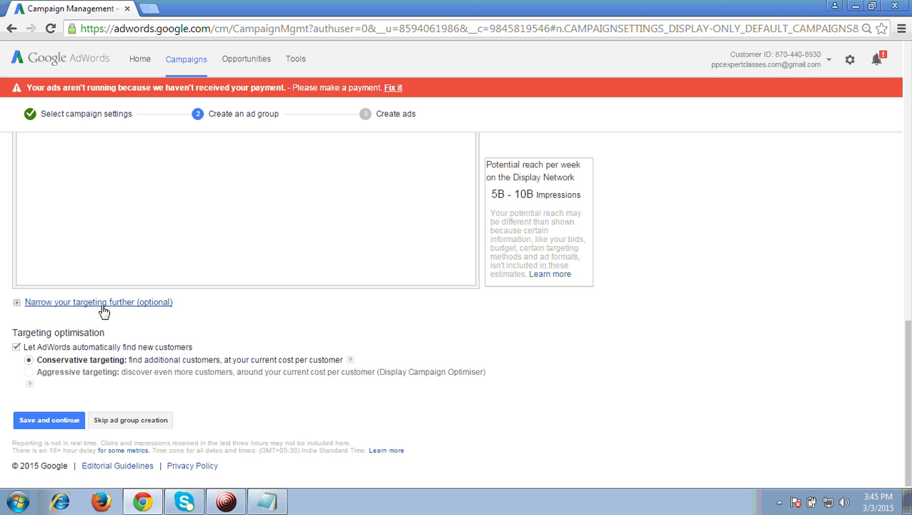
Target the ad group by the display keyword "tour and travel" instead of interests and save the ad group
scroll(434, 346, up, 6)
scroll(429, 337, up, 3)
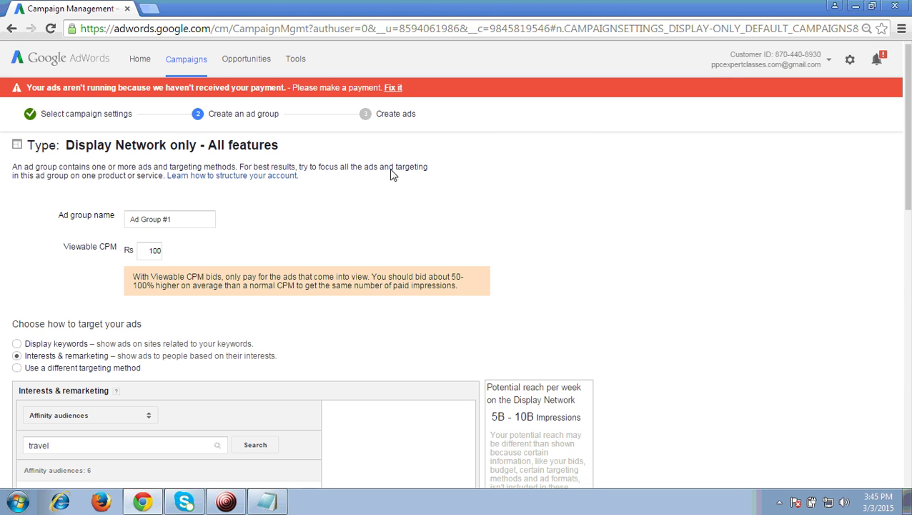
click(18, 344)
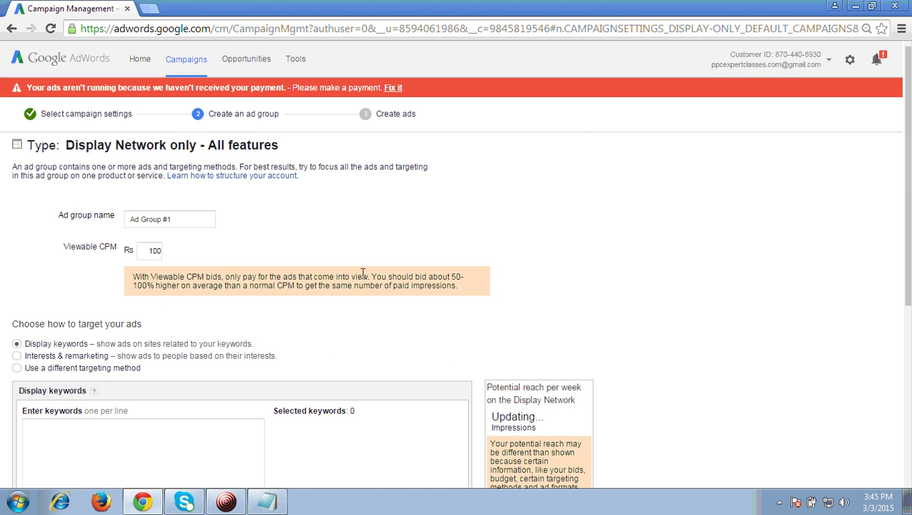
scroll(363, 274, down, 2)
click(107, 348)
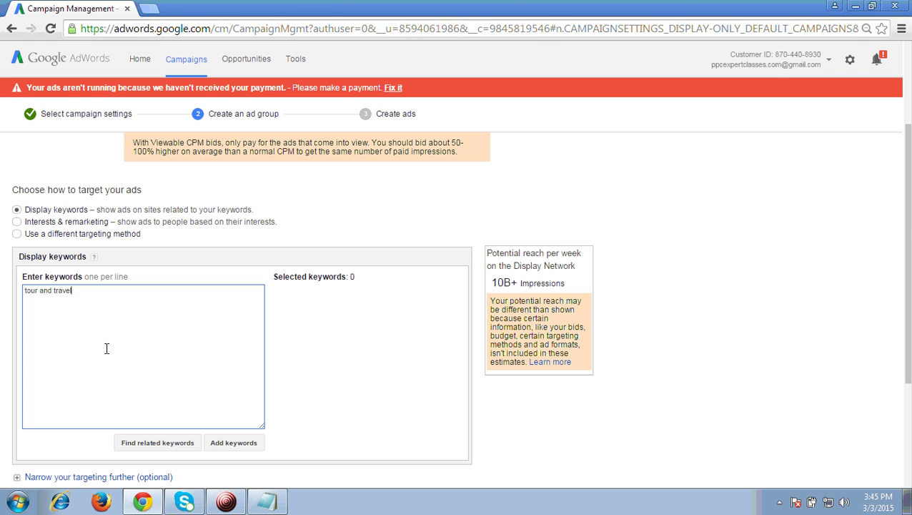
click(234, 442)
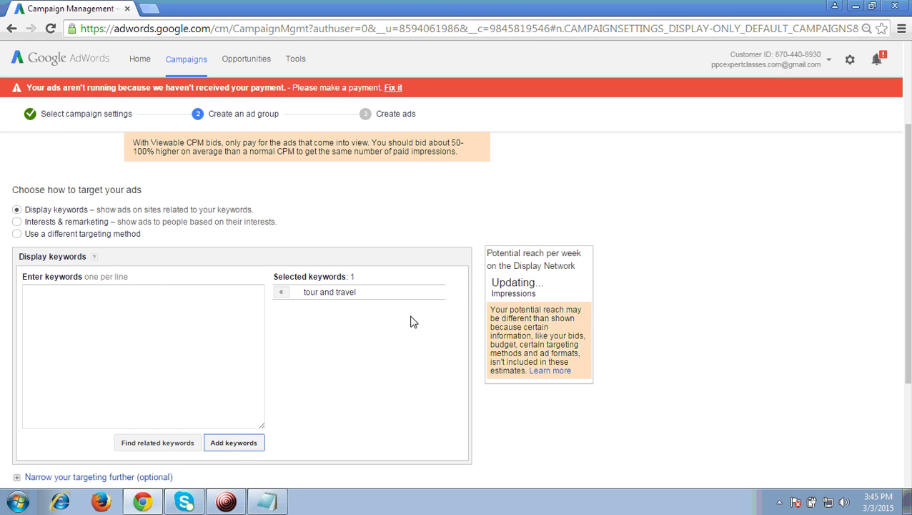
scroll(413, 322, down, 3)
click(63, 421)
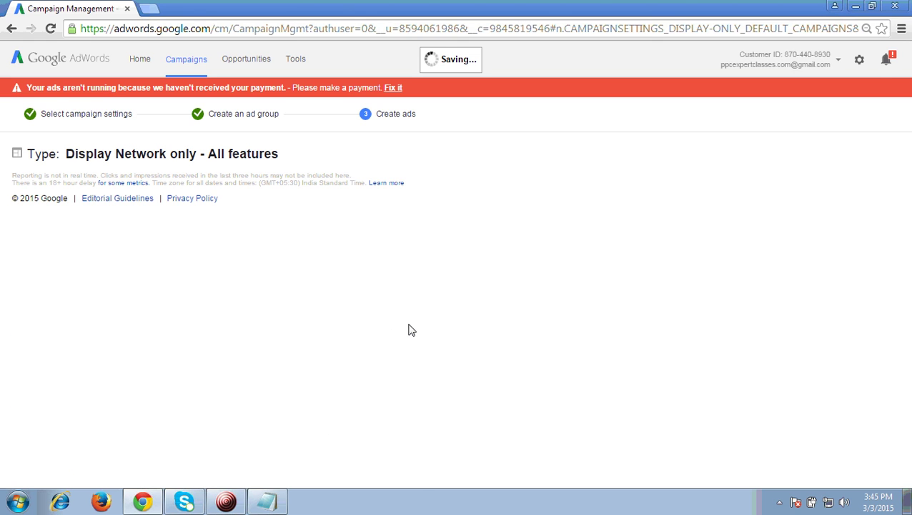
Give the text ad the headline "Manali Tour Packages"
scroll(348, 324, down, 2)
click(145, 205)
text(Ma)
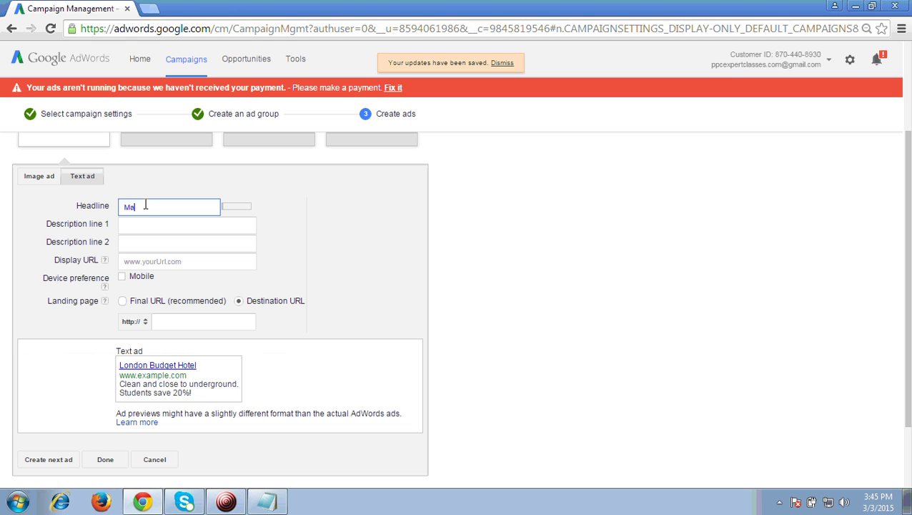
text(nali Tour)
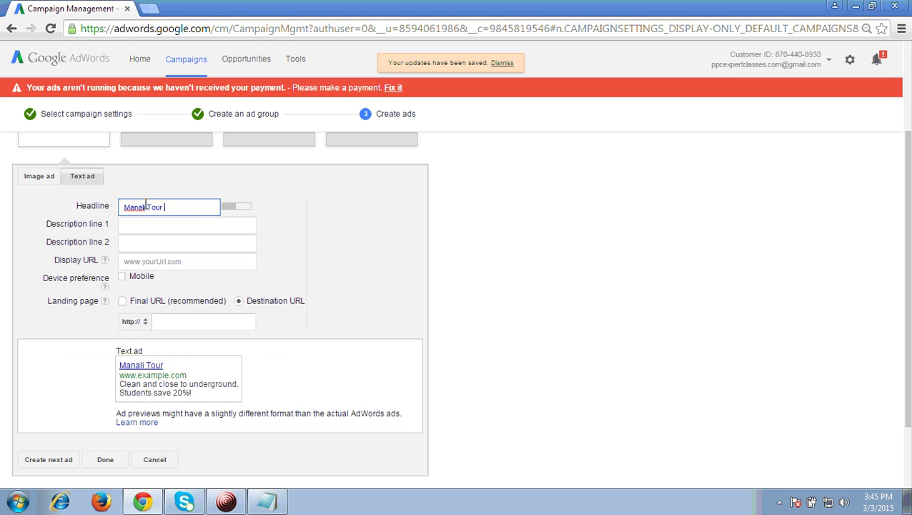
text( Packages)
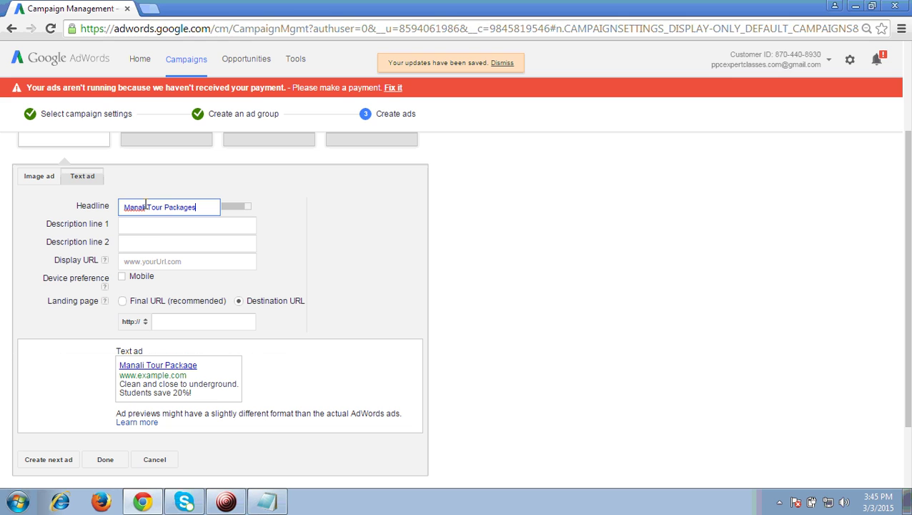
Enter "Call Toll free for Free Consultatio" as description line 1 of the text ad
click(169, 226)
text(Call Toll free for)
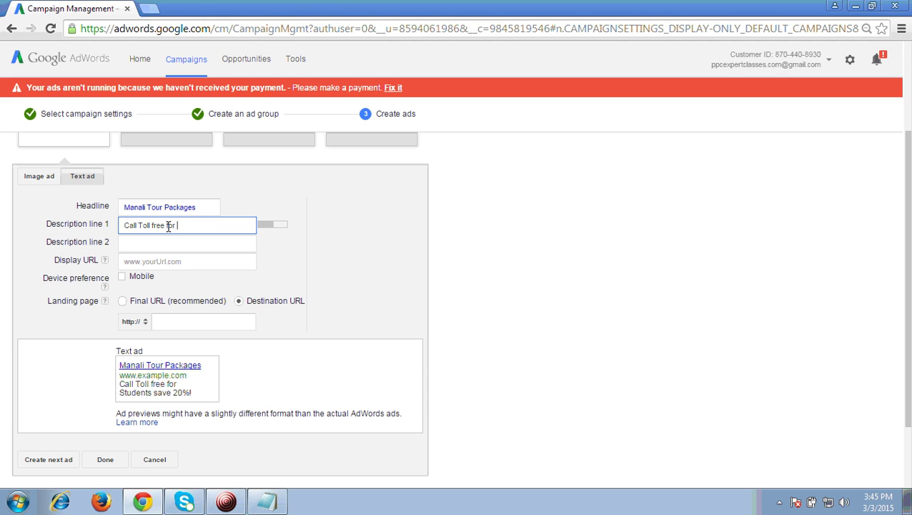
text(Free Consultatio)
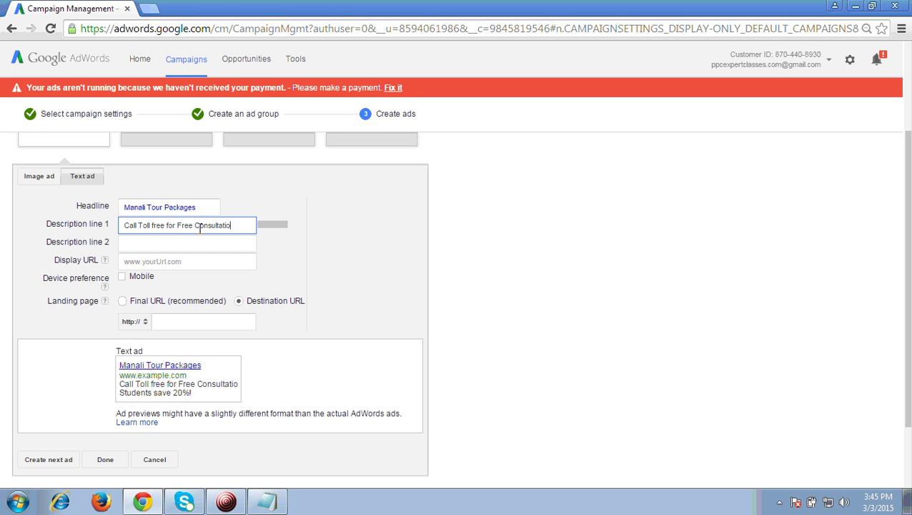
Reword the ending of description line 1 to make it "Call Toll free for more details."
key(BackSpace)
key(BackSpace)
key(BackSpace)
key(BackSpace)
key(BackSpace)
key(BackSpace)
key(BackSpace)
key(BackSpace)
key(BackSpace)
key(BackSpace)
key(BackSpace)
key(BackSpace)
key(BackSpace)
key(BackSpace)
key(BackSpace)
key(BackSpace)
key(BackSpace)
key(BackSpace)
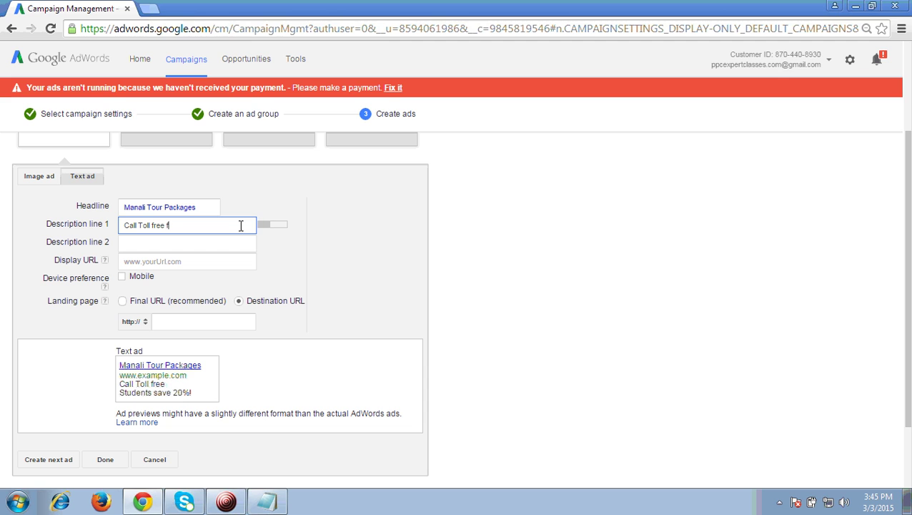
text(for more details.)
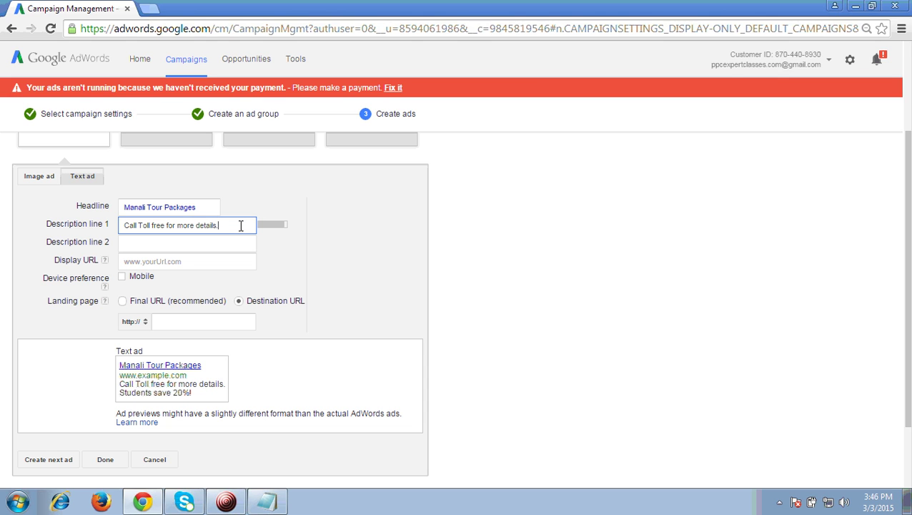
Enter "Free Quotes ! 24*7 Support" as description line 2 of the text ad
click(218, 245)
text(Fre)
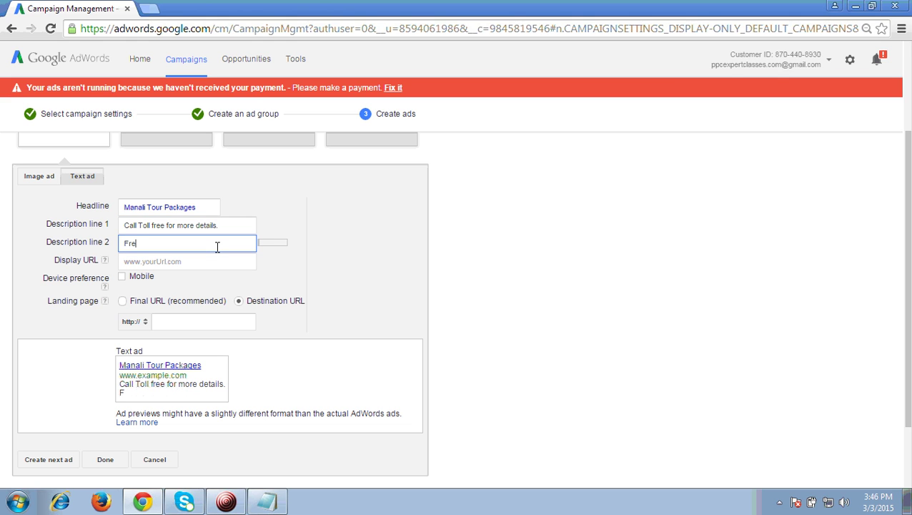
text(e Quotes ! 24)
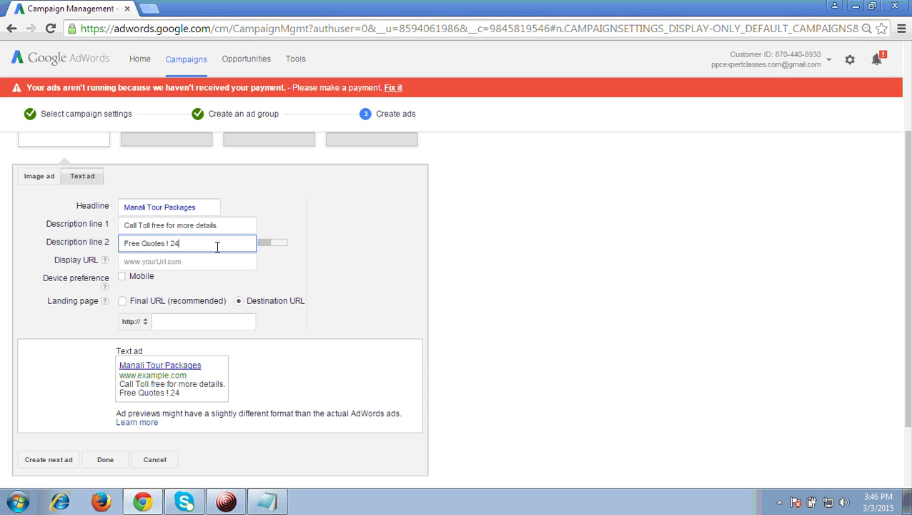
text(*7 Support)
click(182, 260)
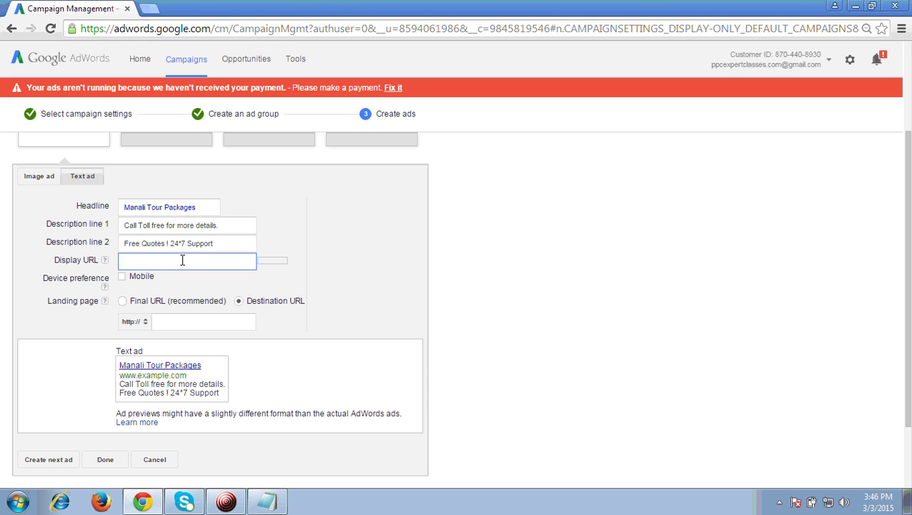
text(wwww)
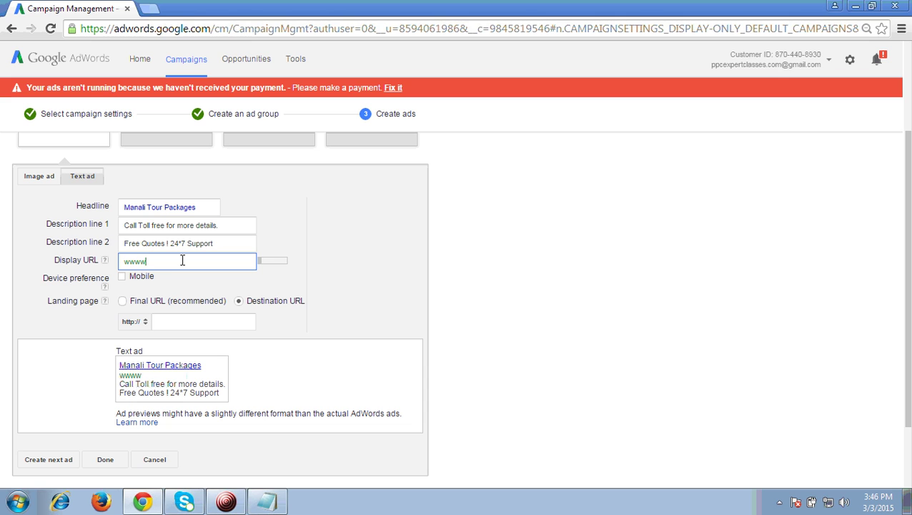
key(BackSpace)
text(.himachalholidays)
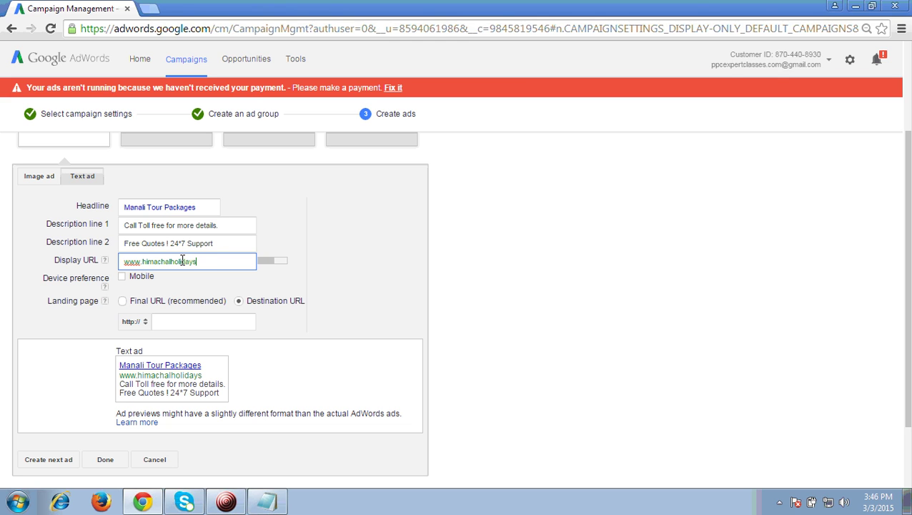
text(tour.com)
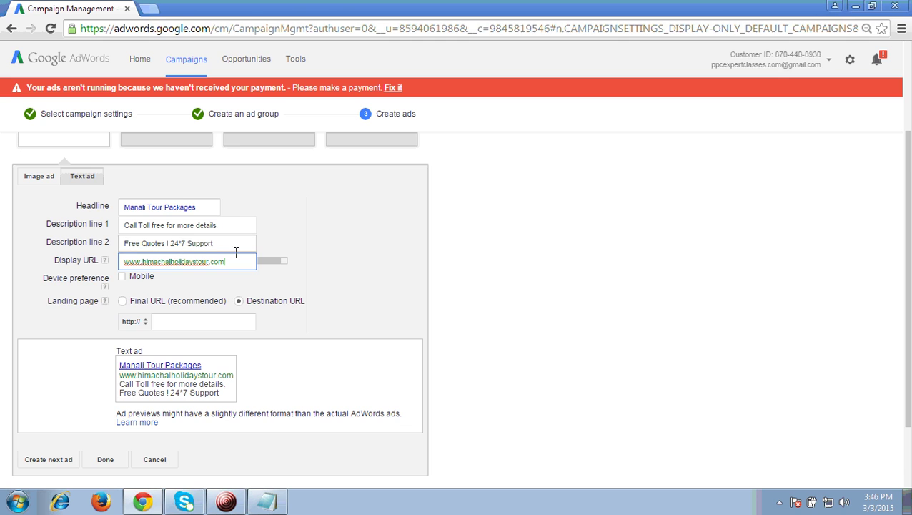
click(499, 261)
scroll(499, 261, down, 1)
click(186, 254)
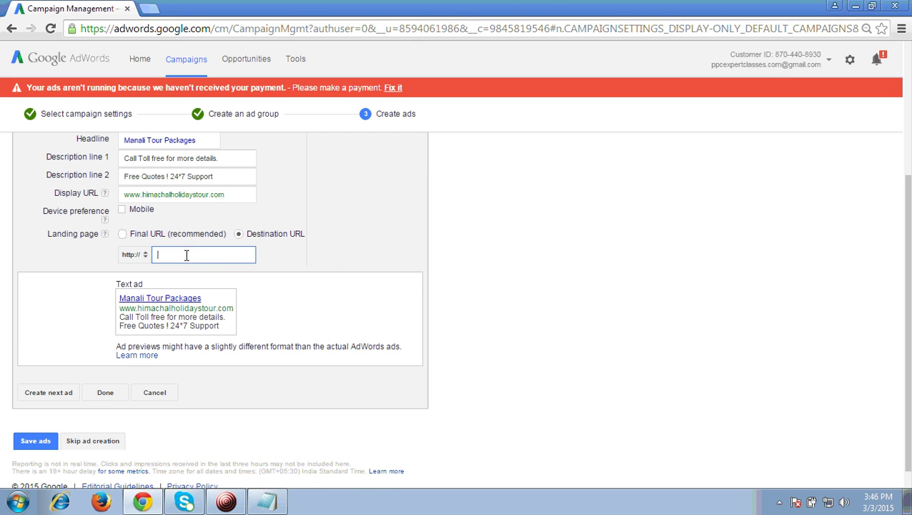
click(197, 192)
key(ctrl+a)
key(ctrl+c)
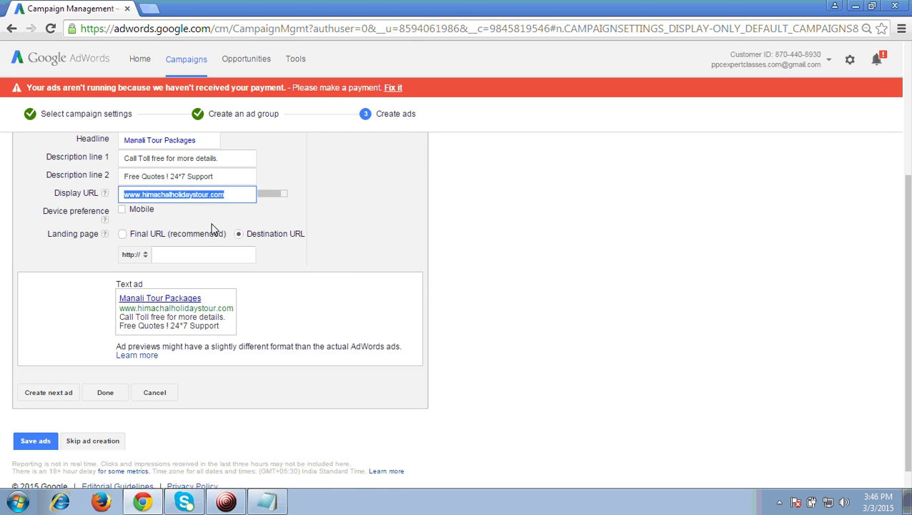
click(201, 256)
key(ctrl+v)
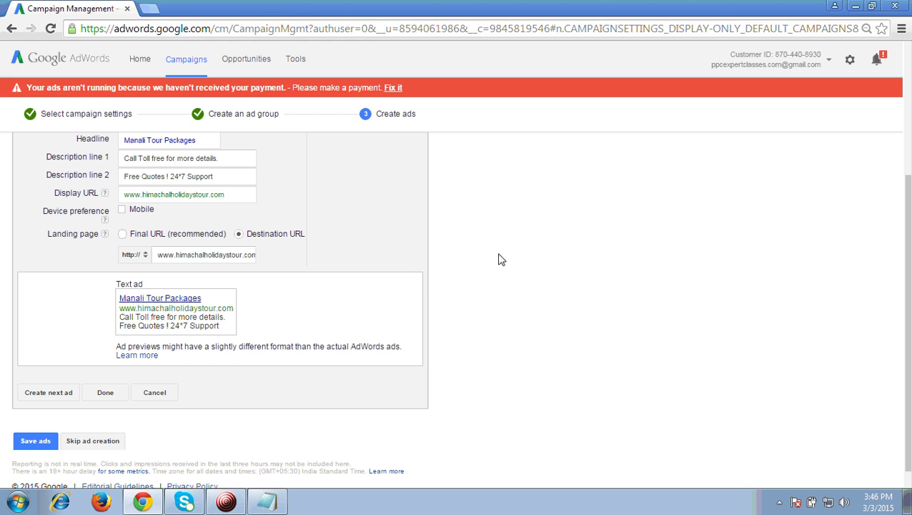
scroll(500, 259, down, 1)
click(47, 419)
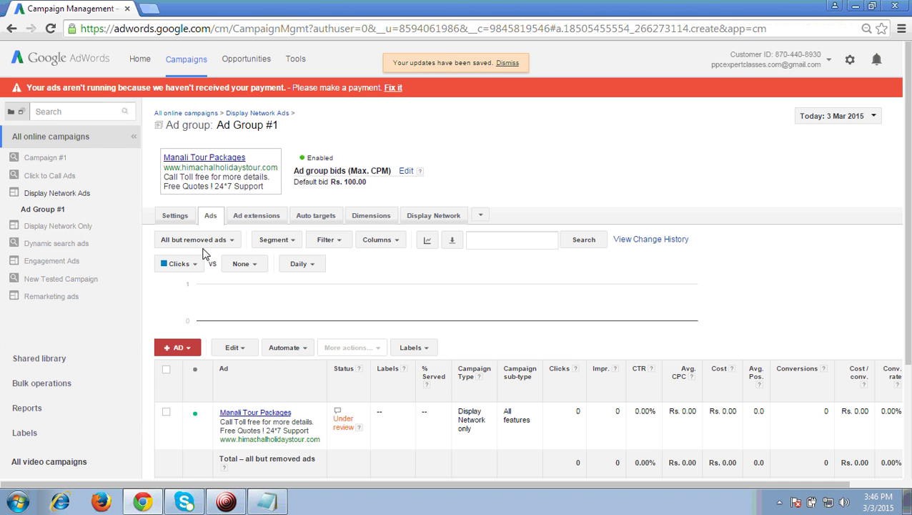
click(191, 347)
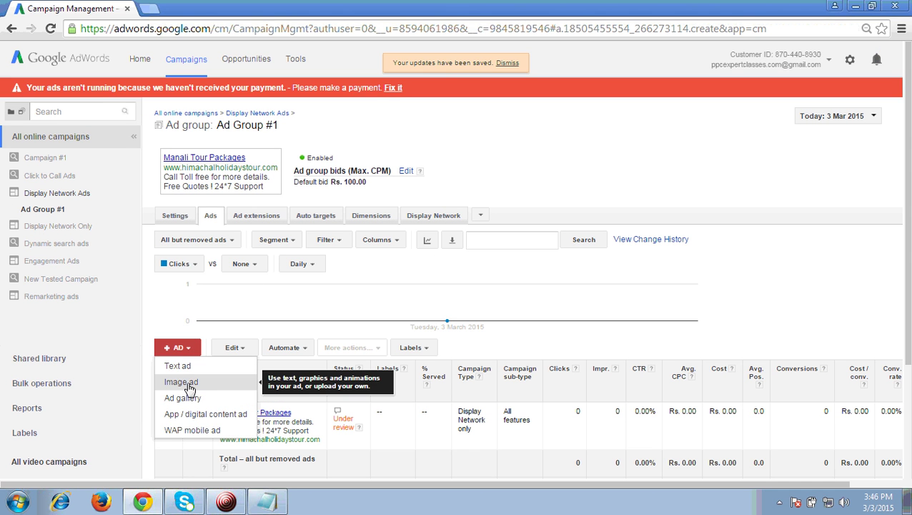
click(191, 381)
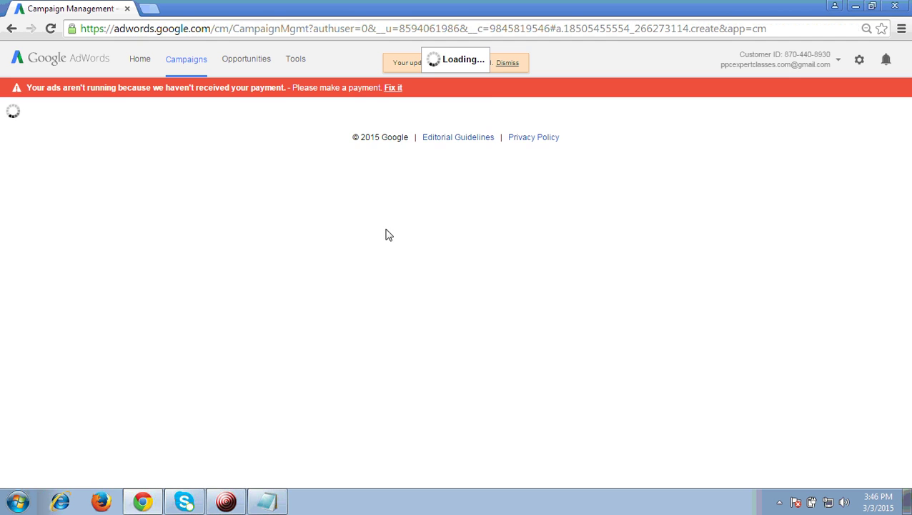
click(501, 63)
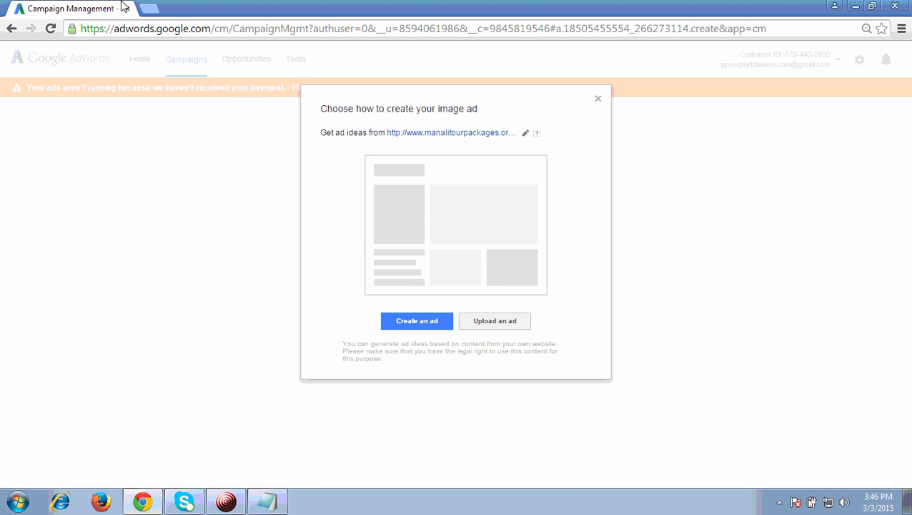
click(526, 135)
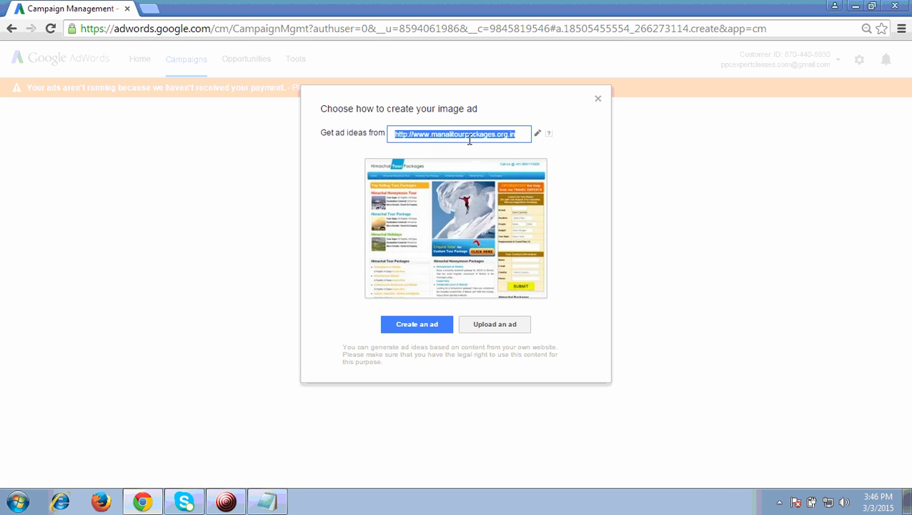
text(www.himachalholid)
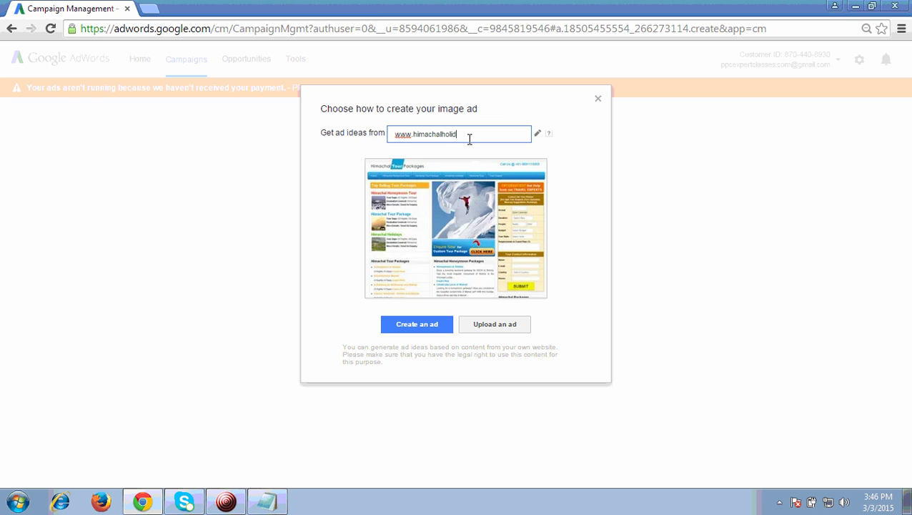
text(aystour.com)
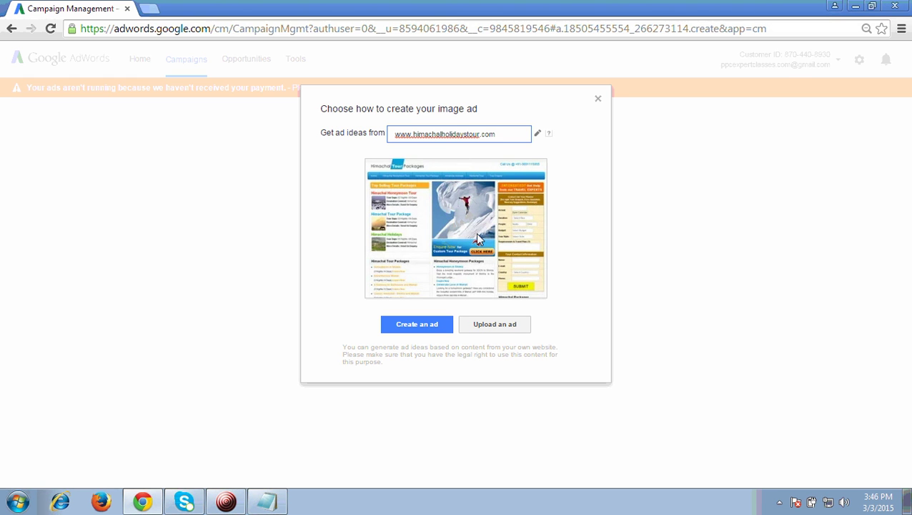
click(402, 327)
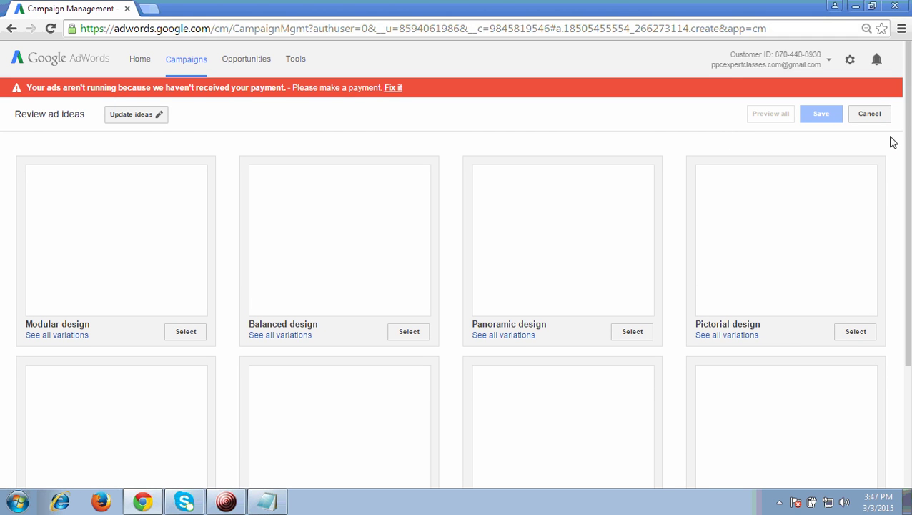
Change the description in all the ad ideas to "Call Toll free Now" and refresh the designs
scroll(910, 146, down, 1)
mouse_move(909, 147)
mouse_down()
mouse_move(909, 170)
mouse_move(891, 150)
mouse_up()
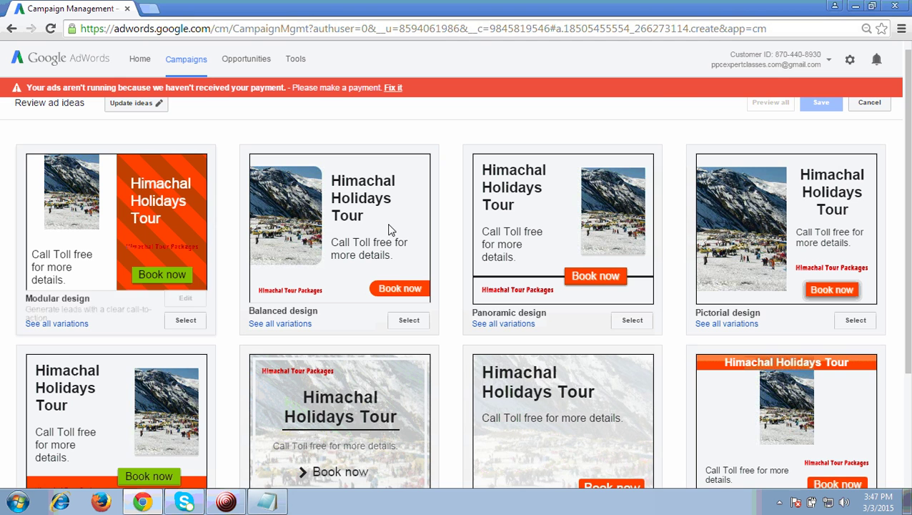
scroll(810, 204, down, 2)
scroll(815, 197, up, 1)
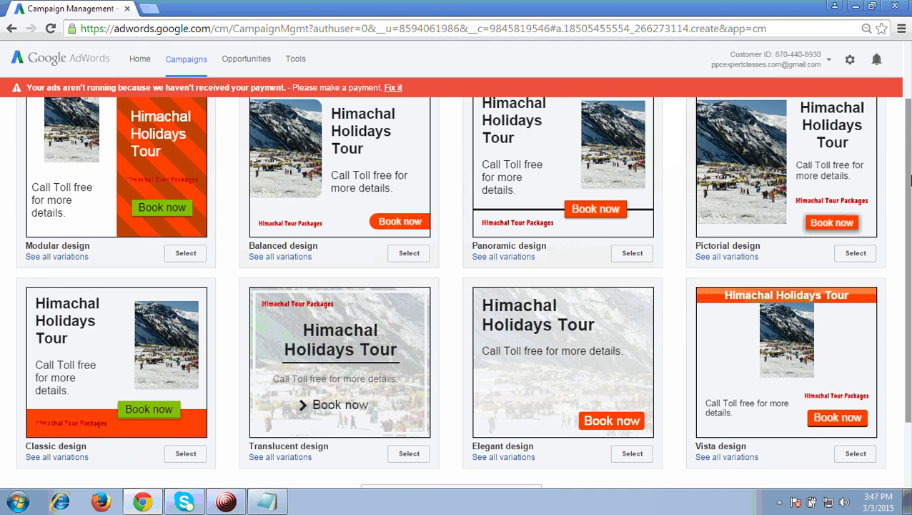
scroll(817, 193, up, 1)
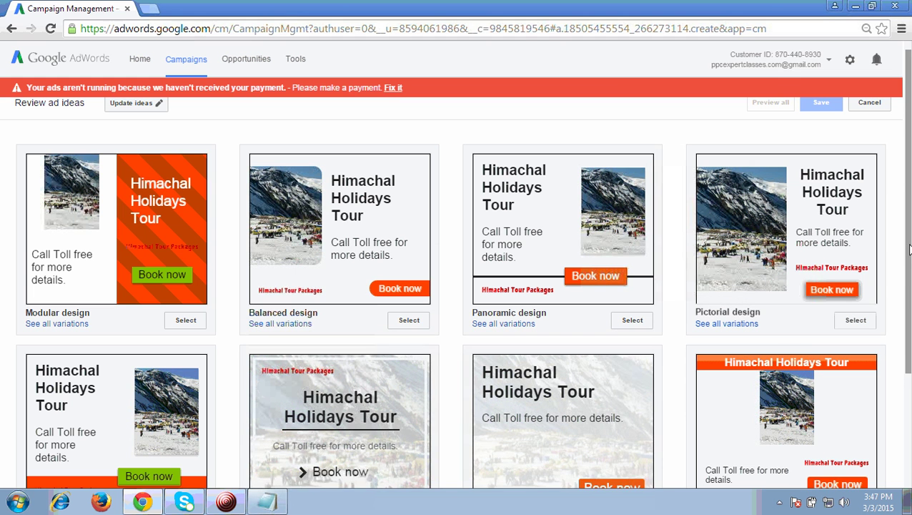
scroll(378, 136, up, 1)
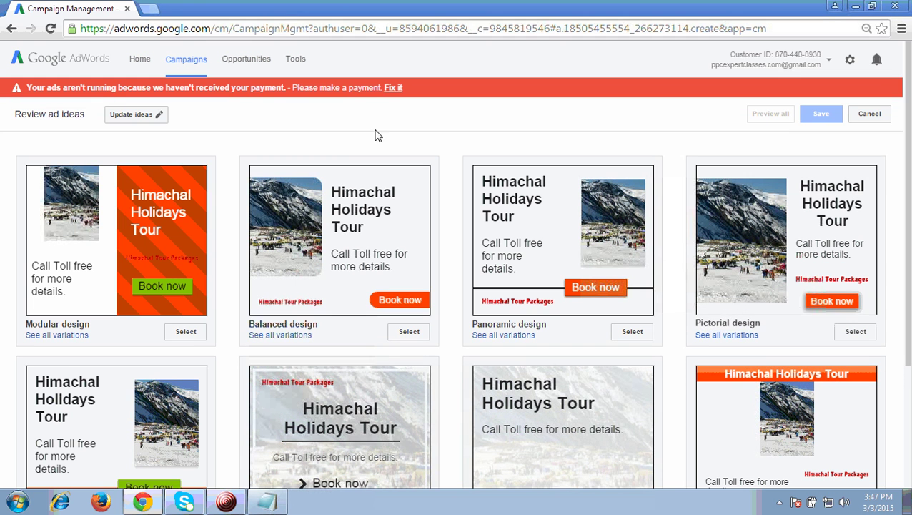
click(156, 120)
click(466, 195)
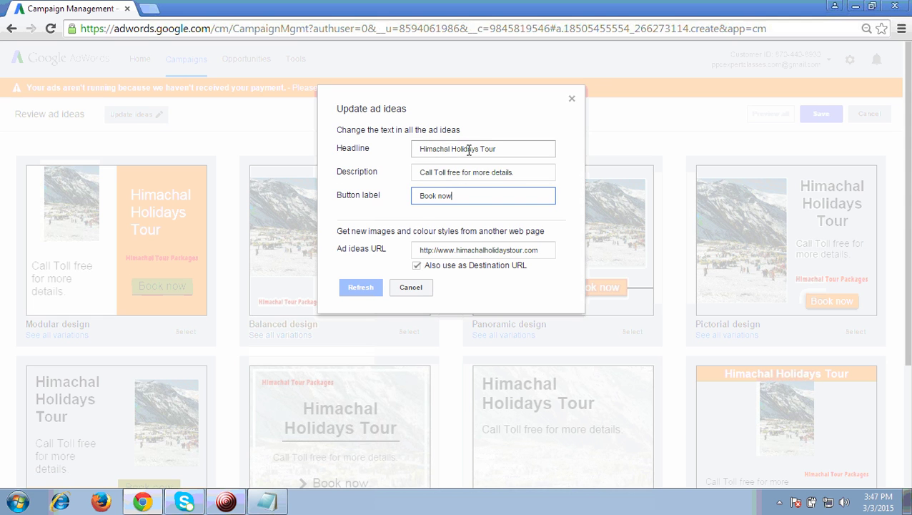
click(516, 173)
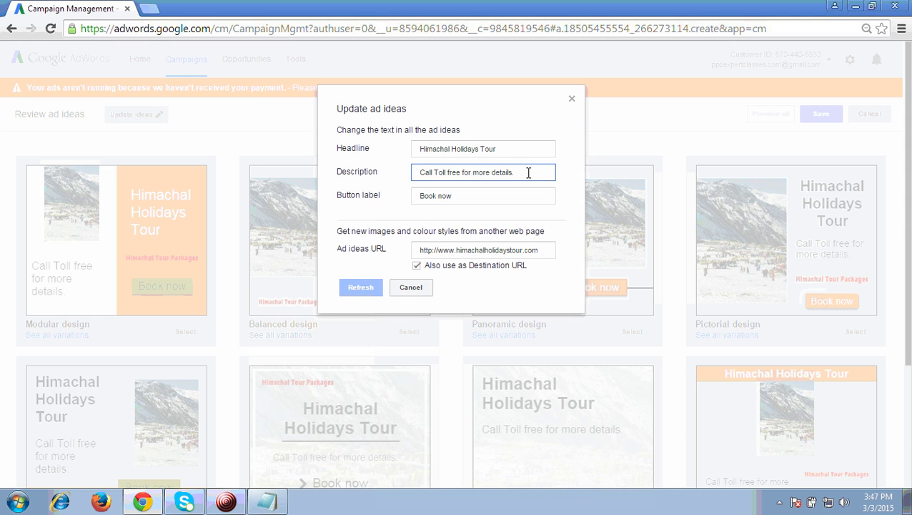
key(BackSpace)
key(BackSpace)
key(BackSpace)
key(BackSpace)
key(BackSpace)
key(BackSpace)
key(BackSpace)
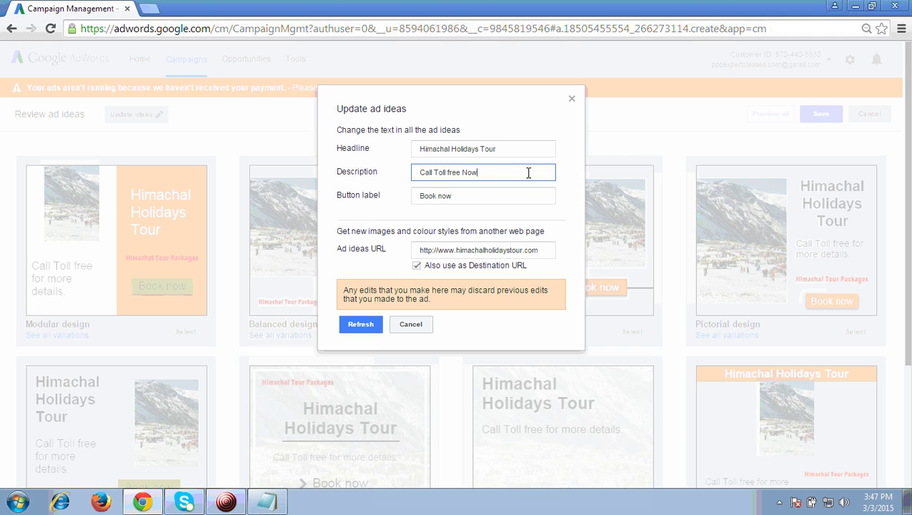
click(361, 324)
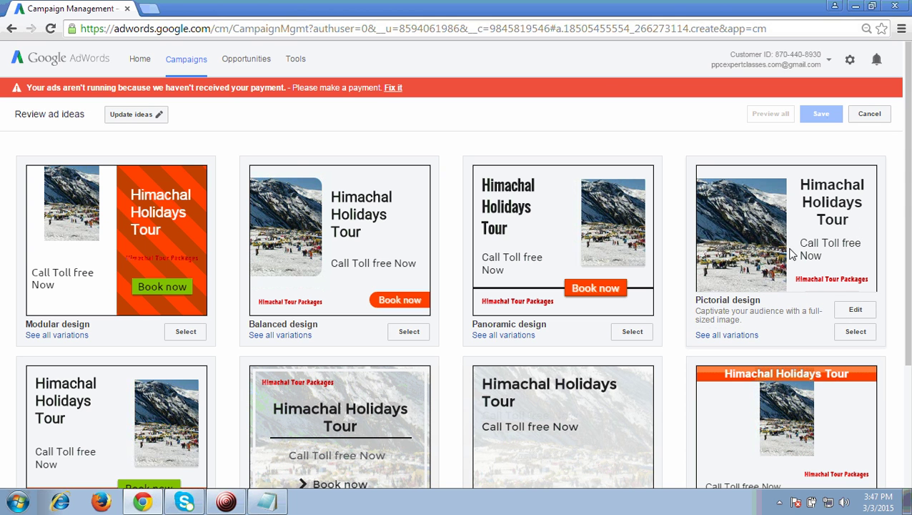
Examine the ad size variations of the Pictorial design and close the size selection unchanged
click(730, 336)
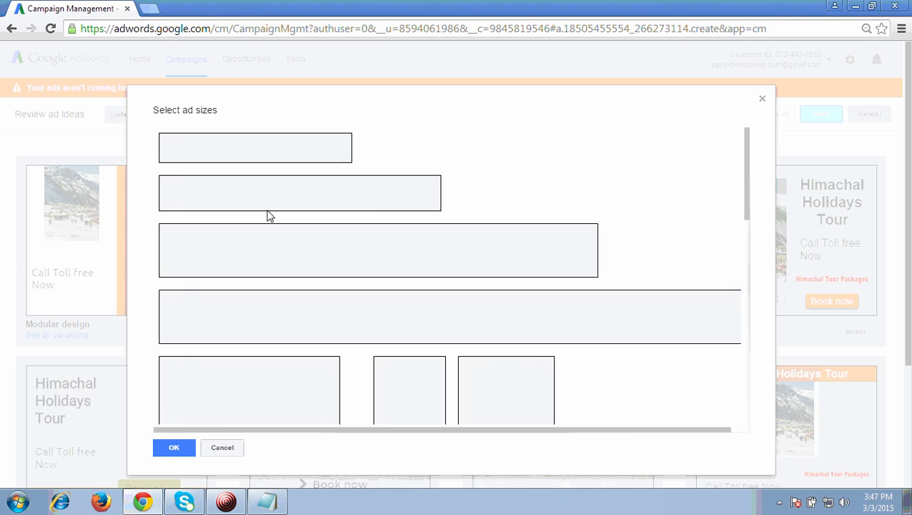
mouse_move(745, 157)
mouse_down()
mouse_move(739, 376)
mouse_move(740, 154)
mouse_up()
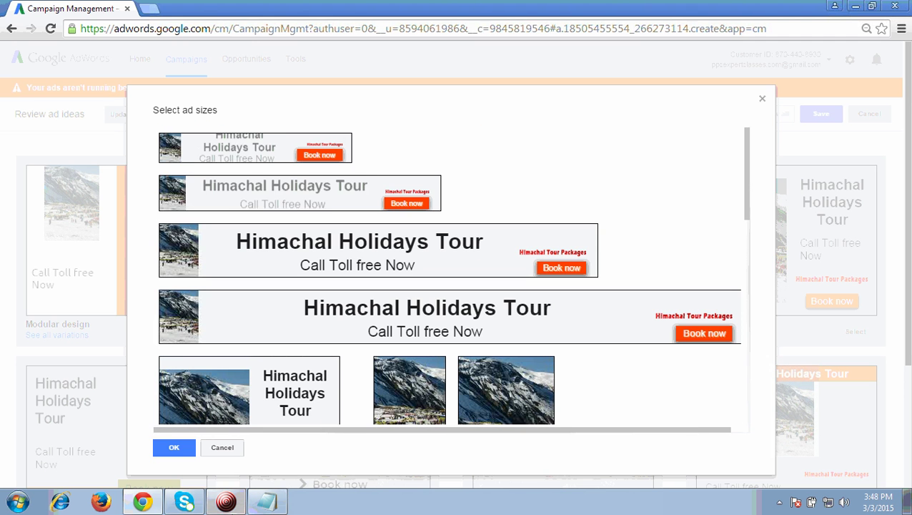
key(Escape)
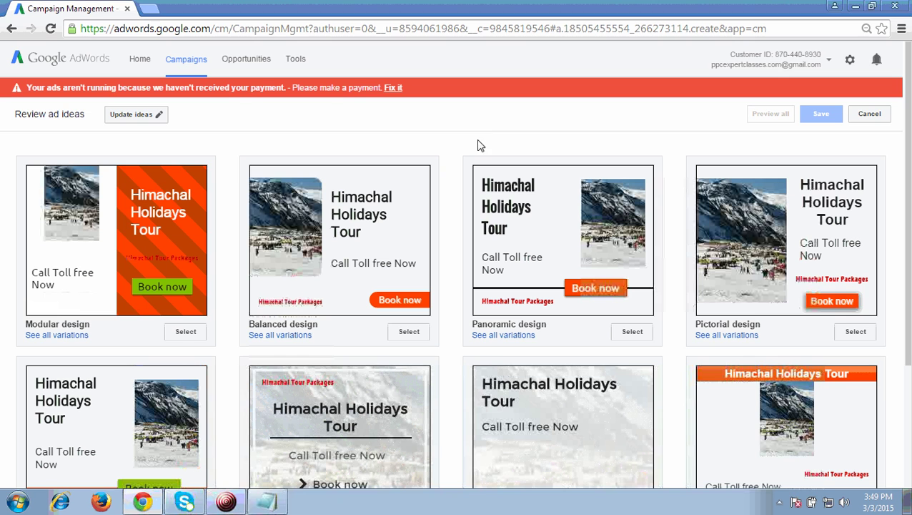
Select the Pictorial design, save it as an image ad, and check the ad group's list of ads
click(856, 333)
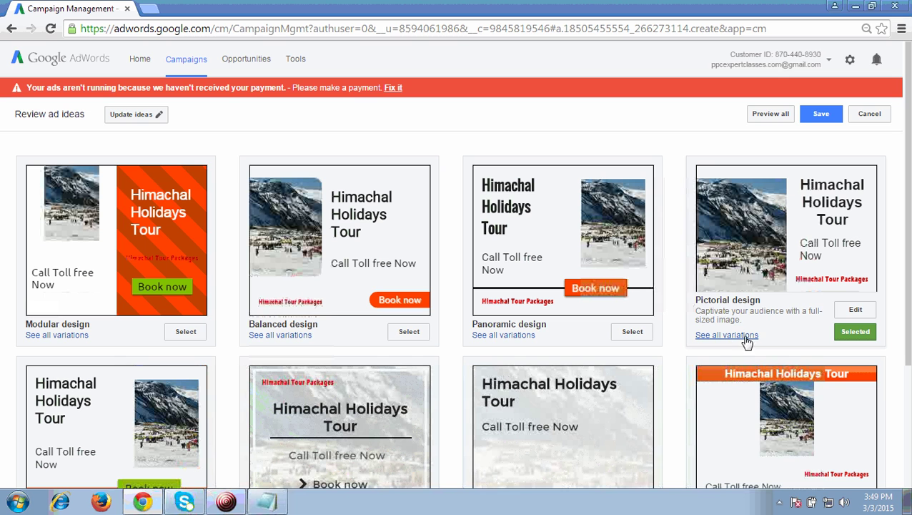
click(822, 115)
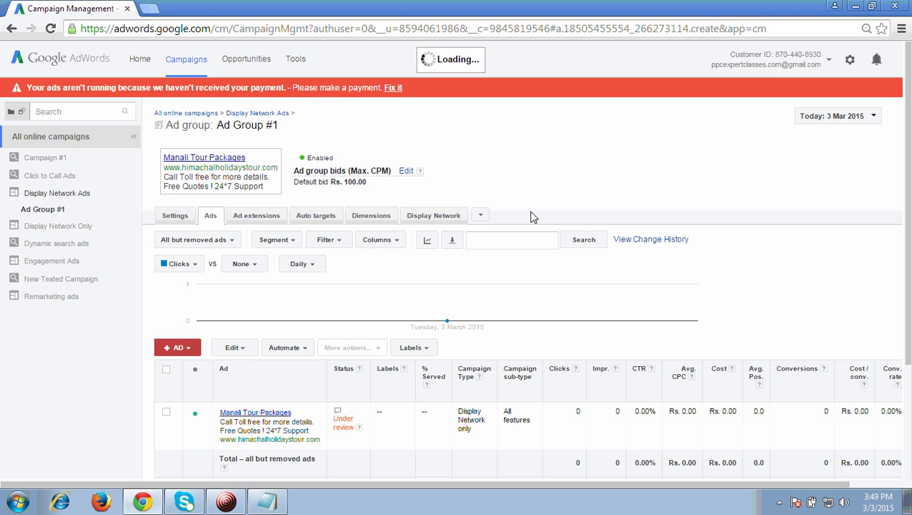
scroll(543, 214, down, 4)
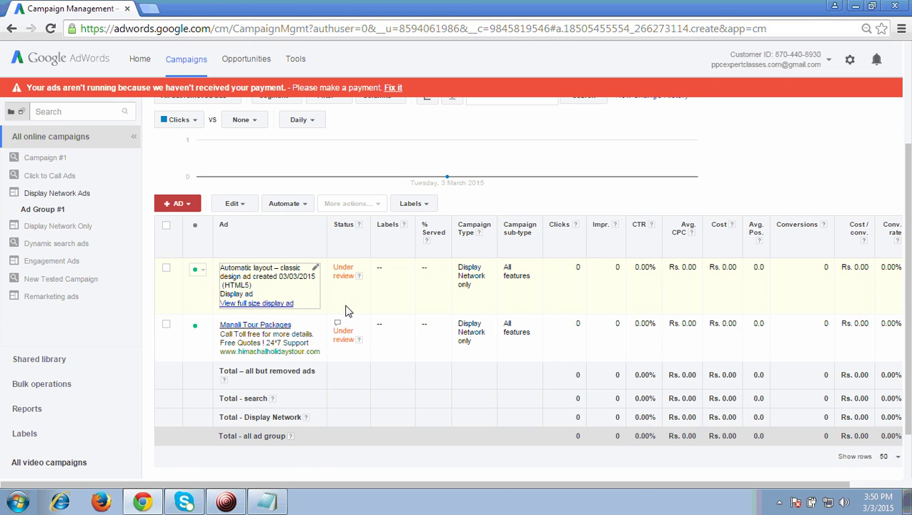
scroll(620, 264, up, 2)
scroll(619, 264, up, 1)
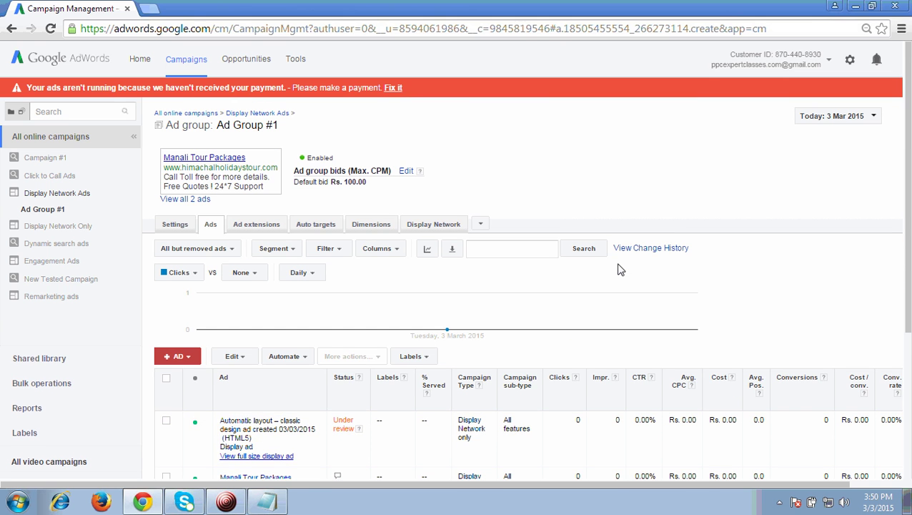